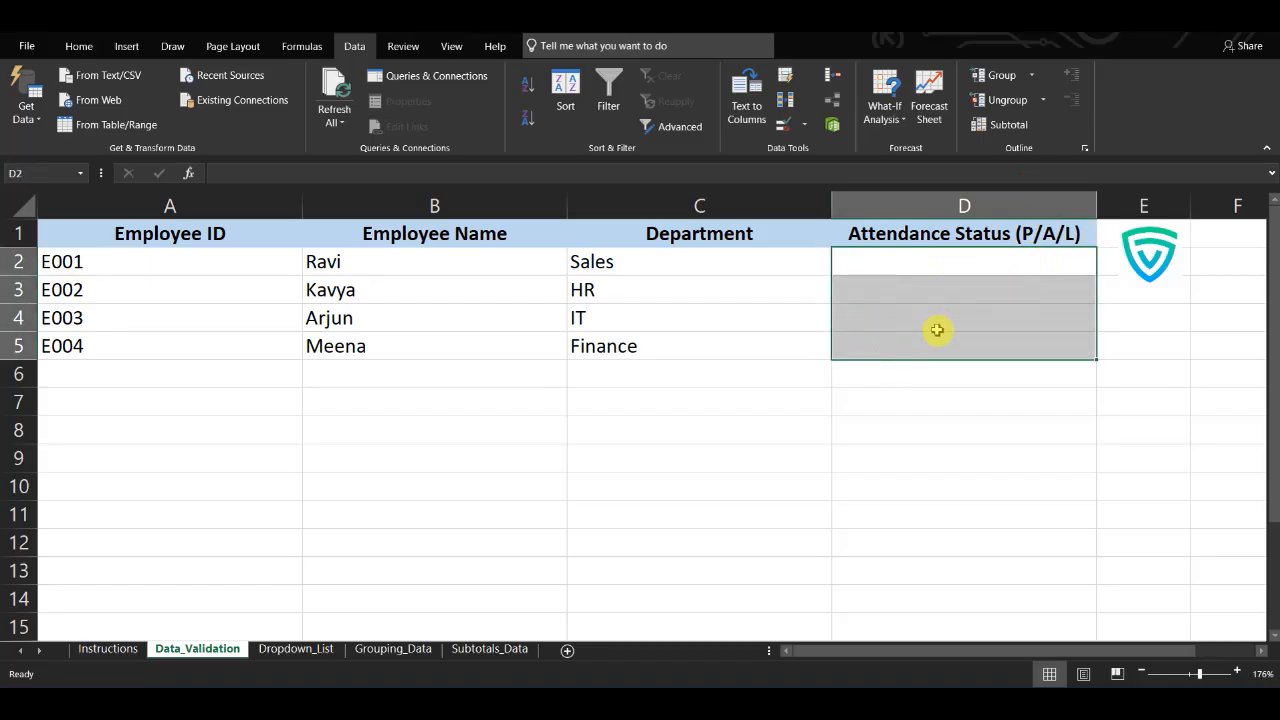
- Add List data validation to cell D2 under Attendance Status, with P,A,L as the source values
{"action": "left_click", "coordinate": [79, 45]}
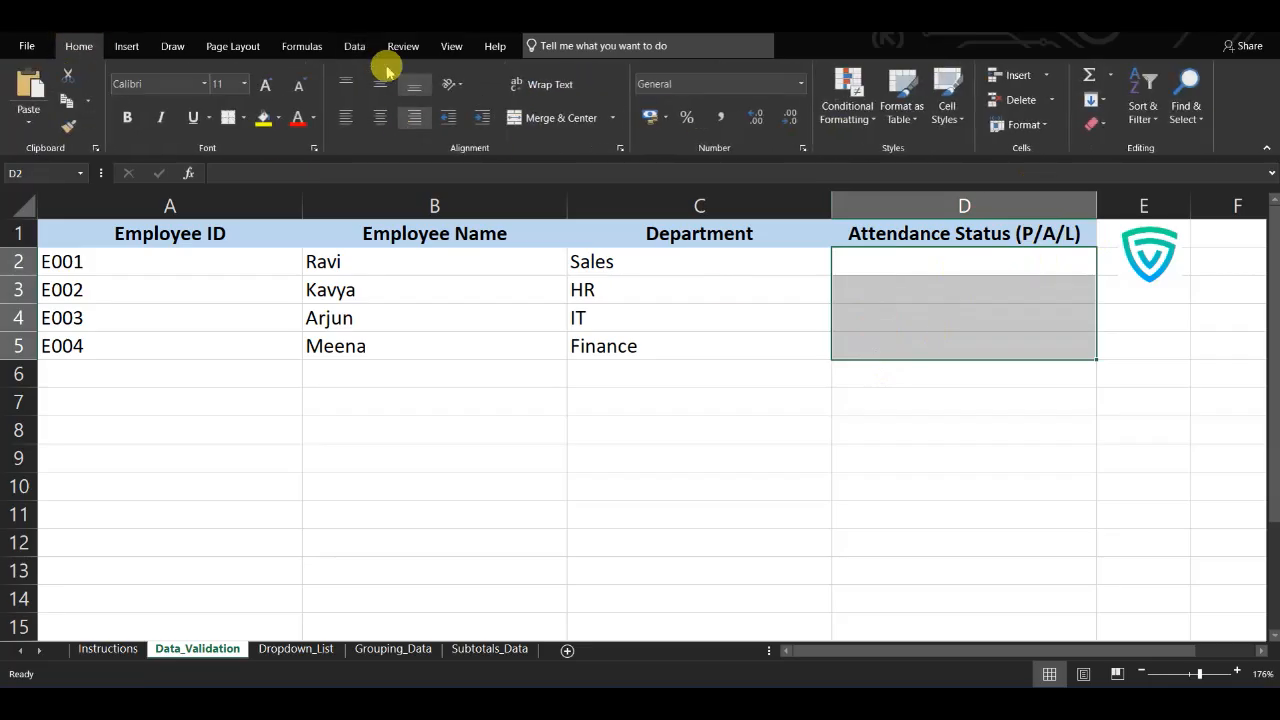
{"action": "left_click", "coordinate": [929, 263]}
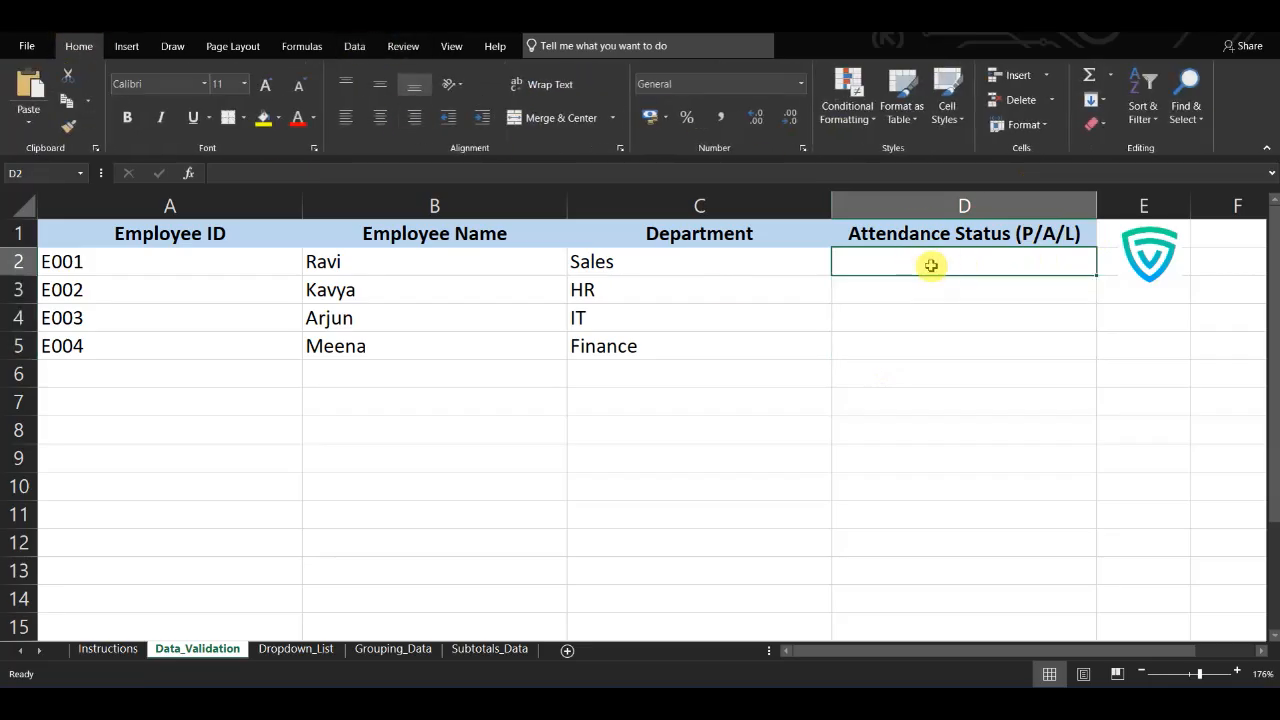
{"action": "key", "text": "alt"}
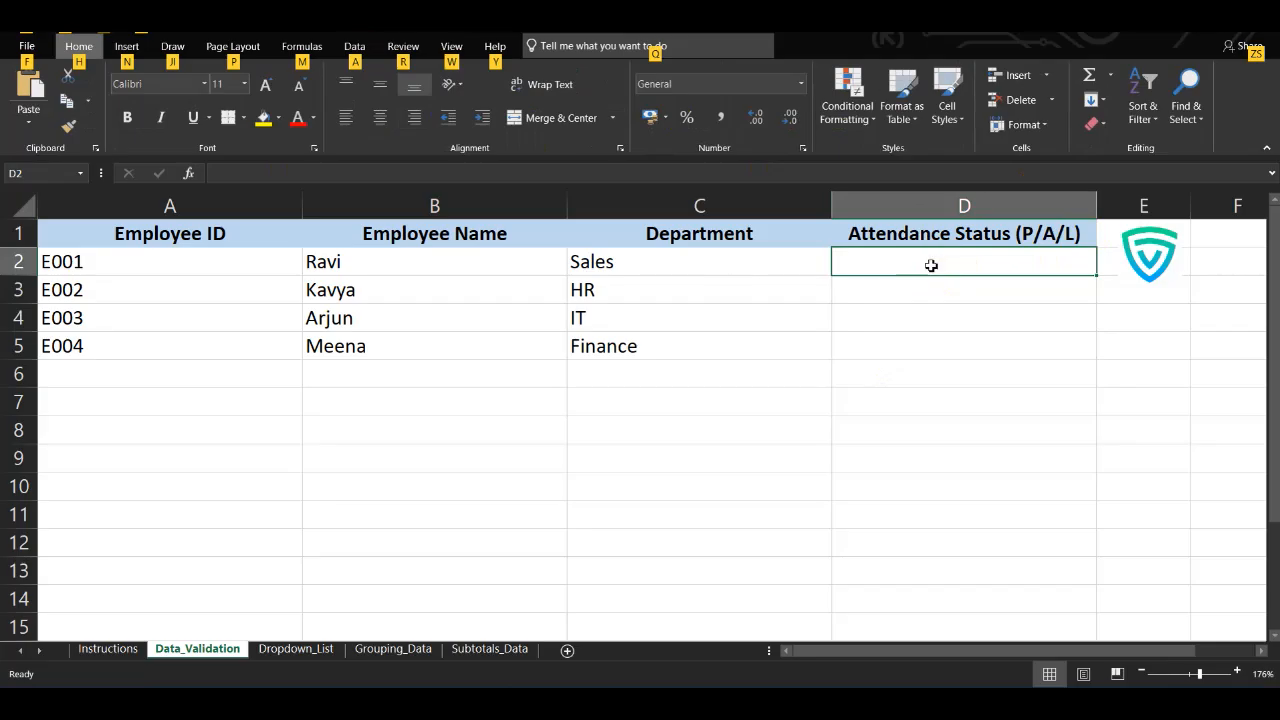
{"action": "key", "text": "a"}
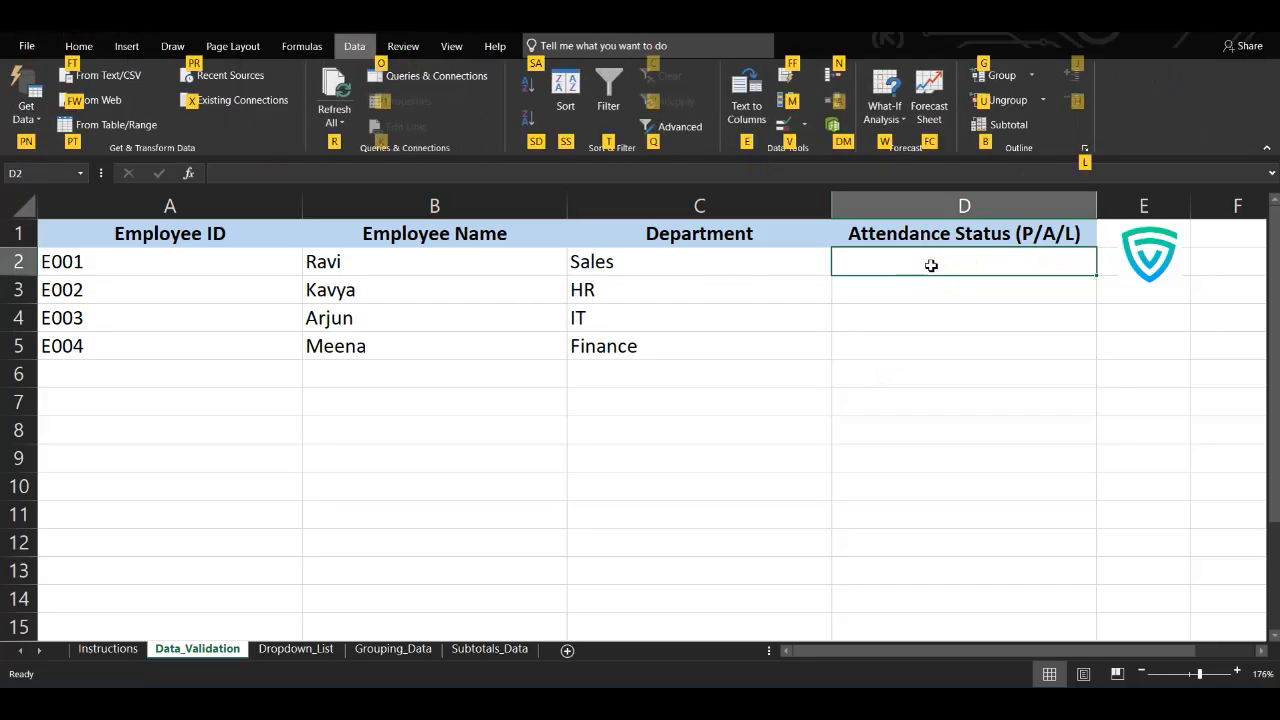
{"action": "key", "text": "v"}
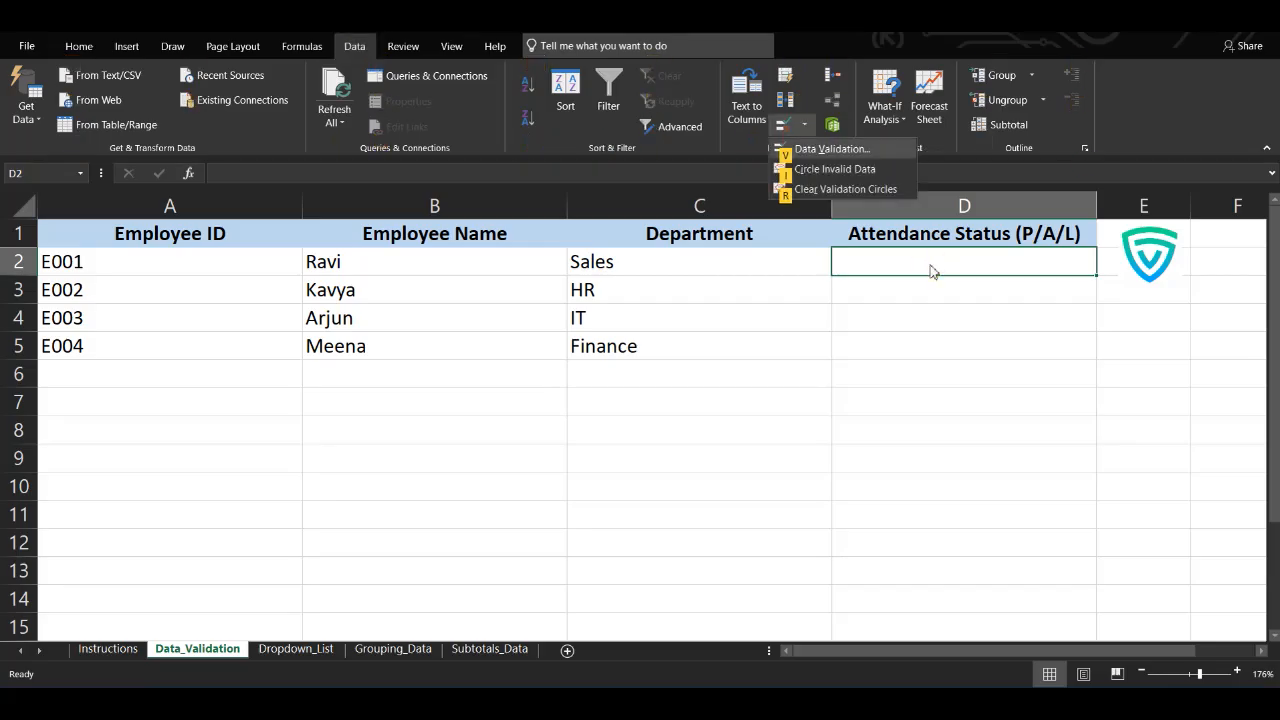
{"action": "key", "text": "v"}
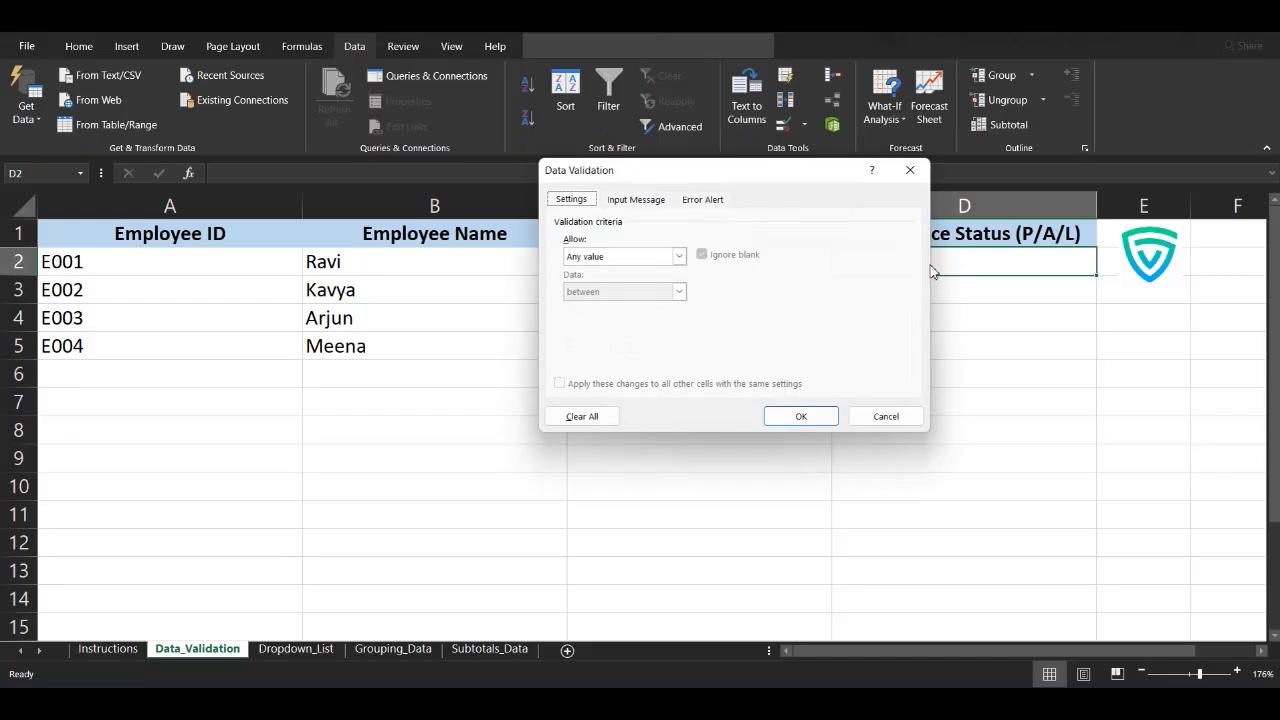
{"action": "left_click", "coordinate": [645, 256]}
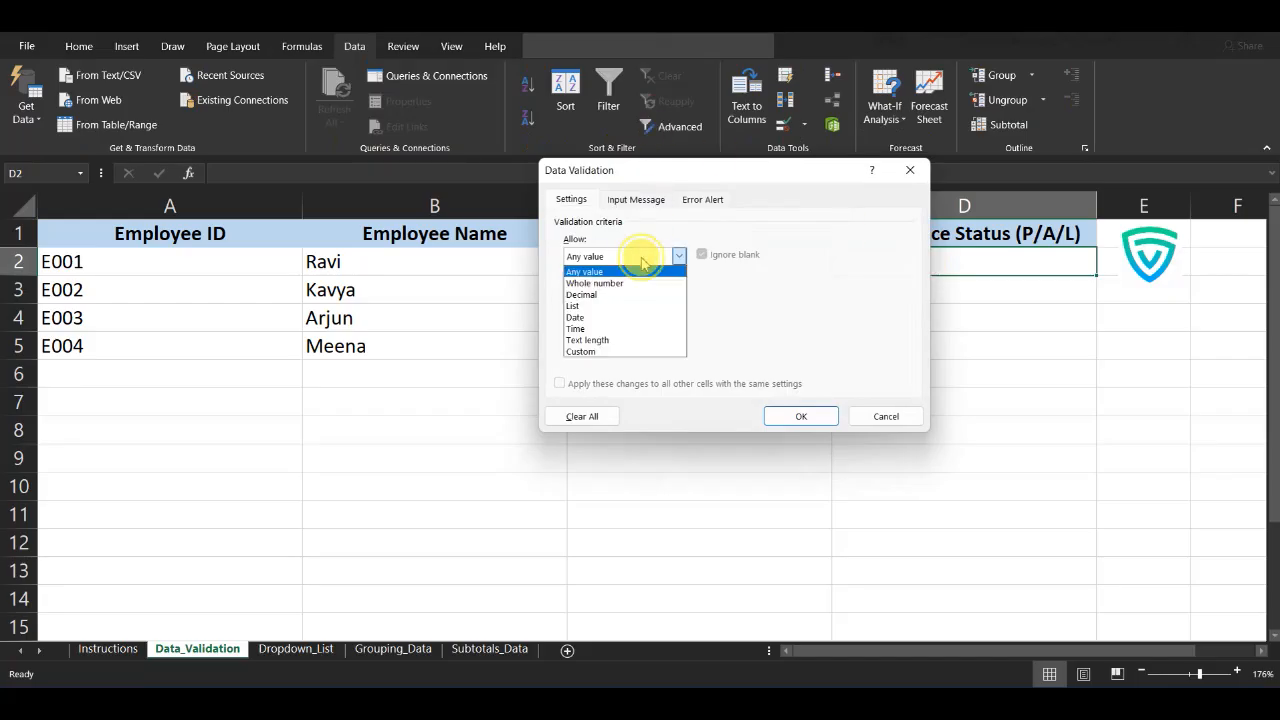
{"action": "left_click", "coordinate": [630, 312]}
{"action": "left_click", "coordinate": [614, 328]}
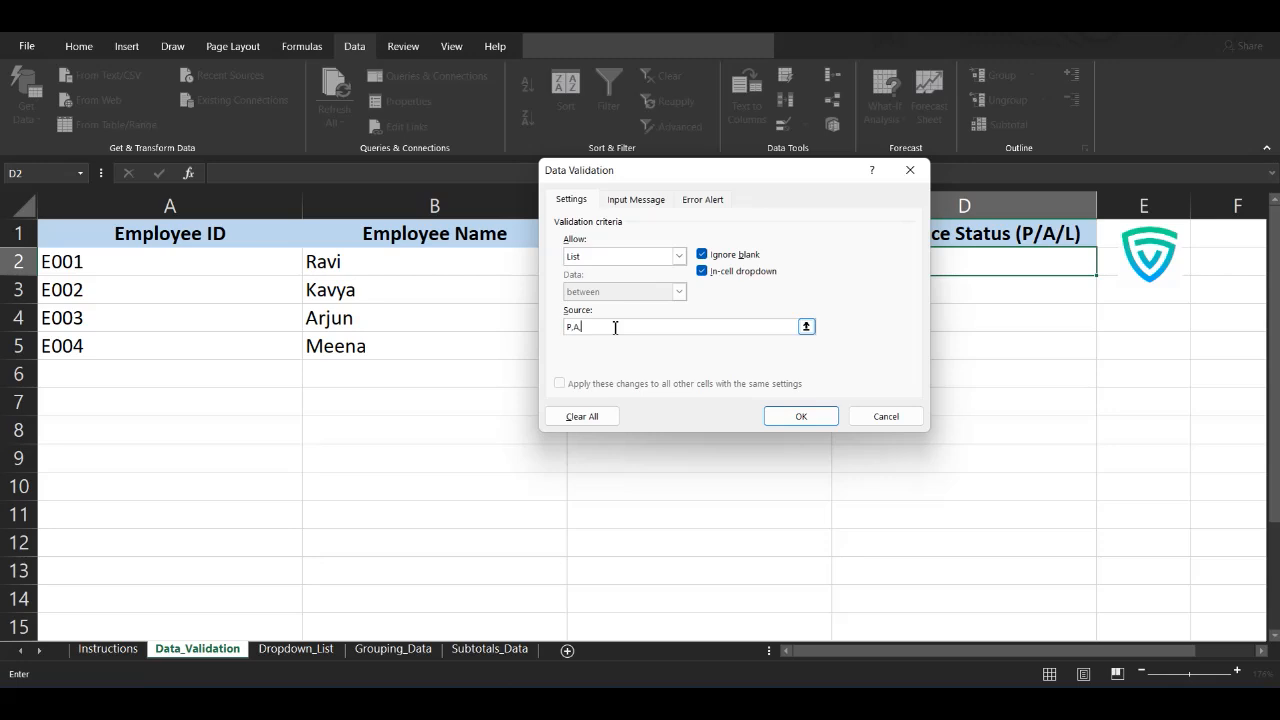
{"action": "left_click", "coordinate": [822, 417]}
- Try to enter the disallowed status S in cell D2 to test the validation rule
{"action": "type", "text": "S"}
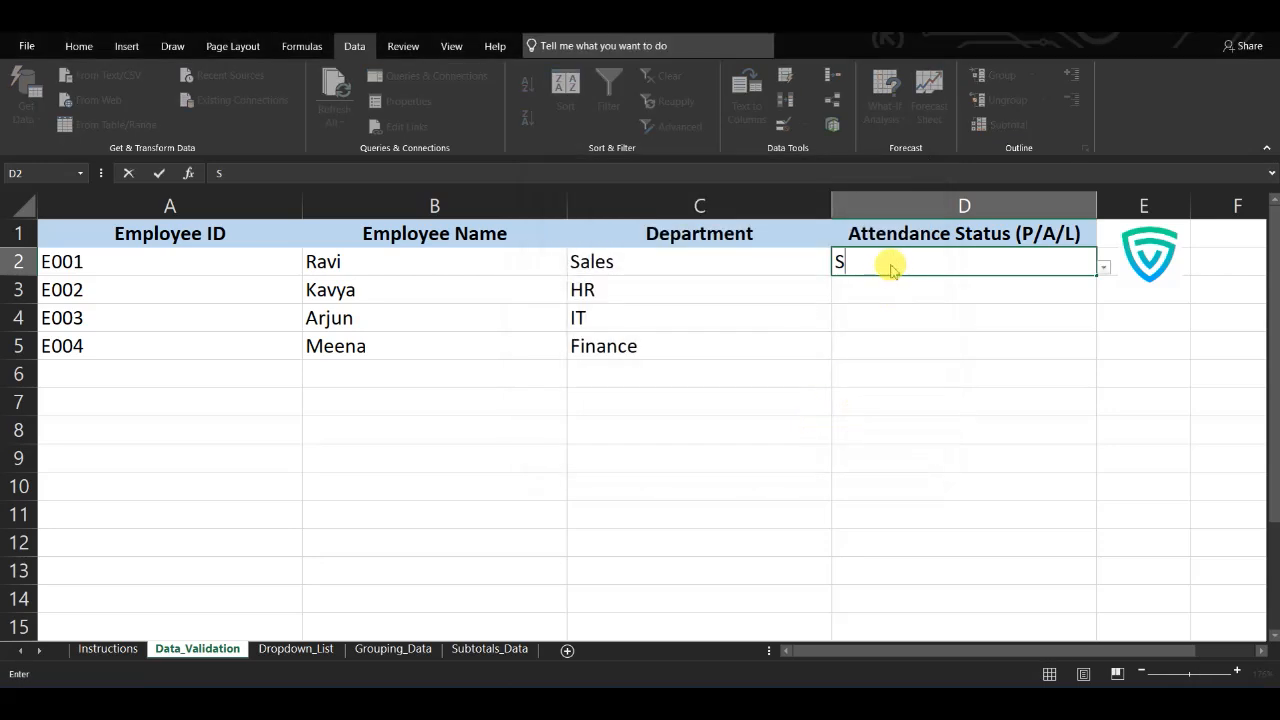
{"action": "key", "text": "Return"}
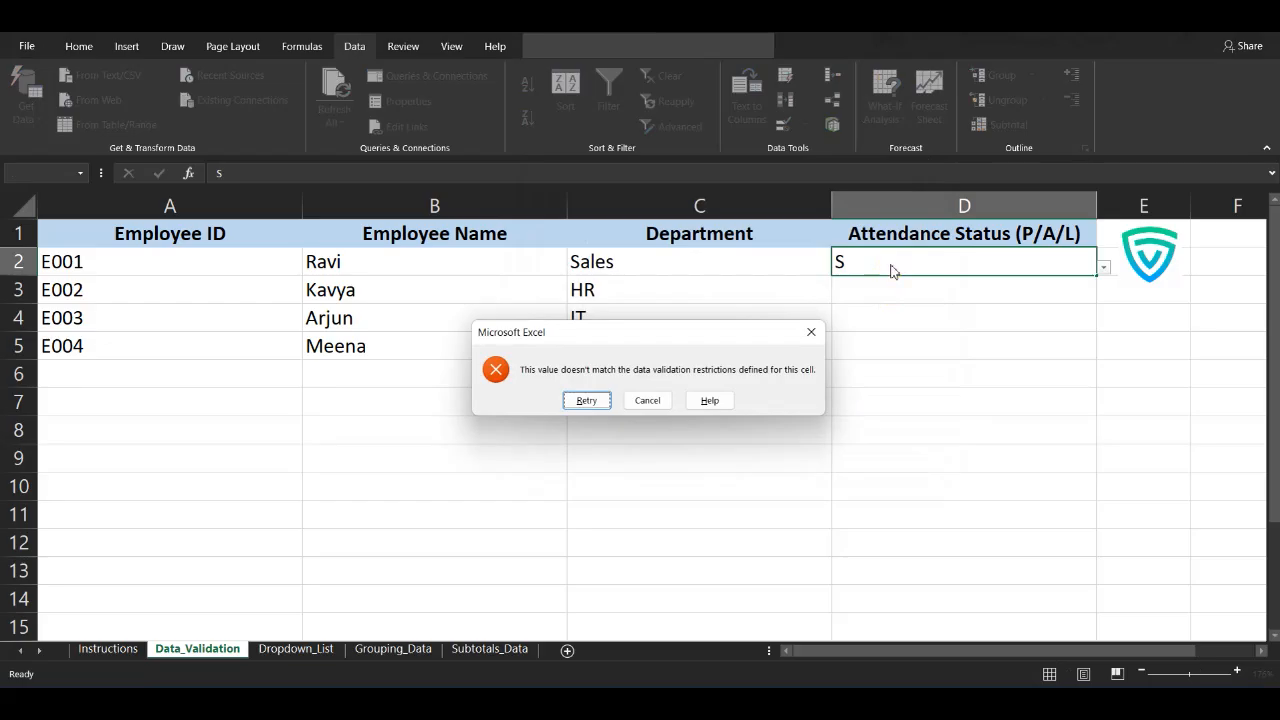
{"action": "key", "text": "Escape"}
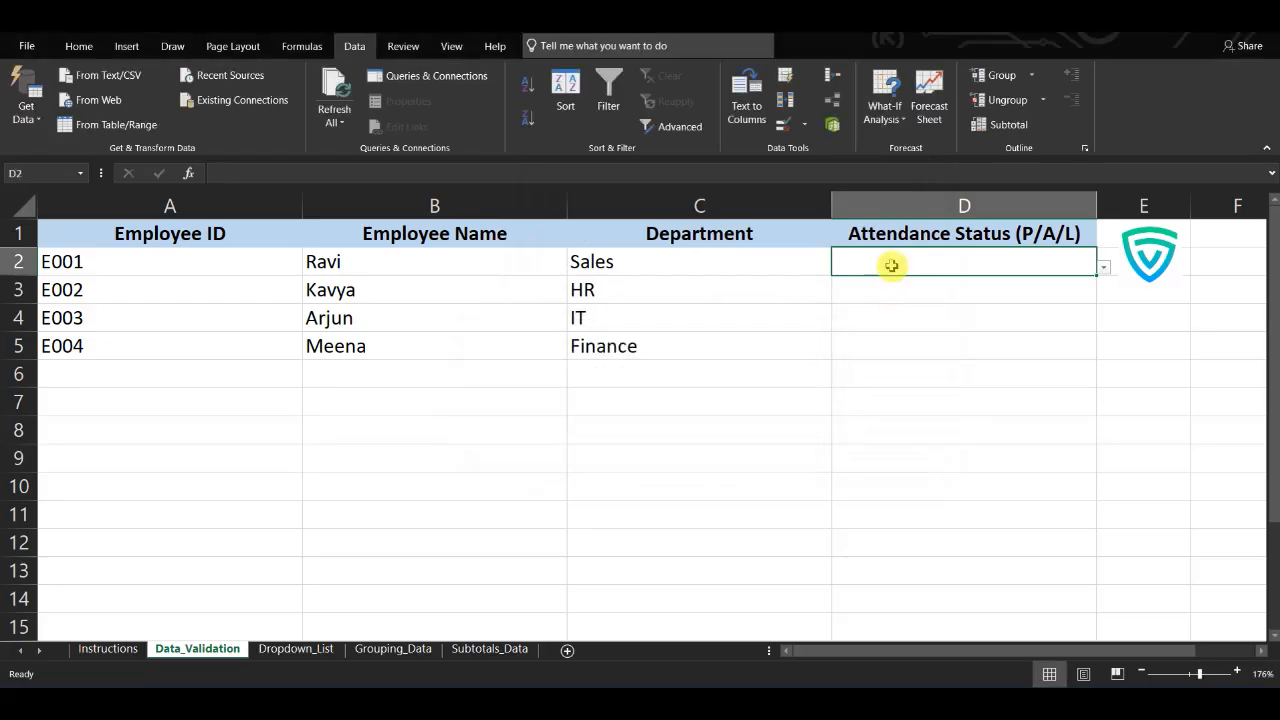
- Enter the attendance statuses P, A and L in cells D2, D3 and D4
{"action": "type", "text": "P"}
{"action": "key", "text": "Return"}
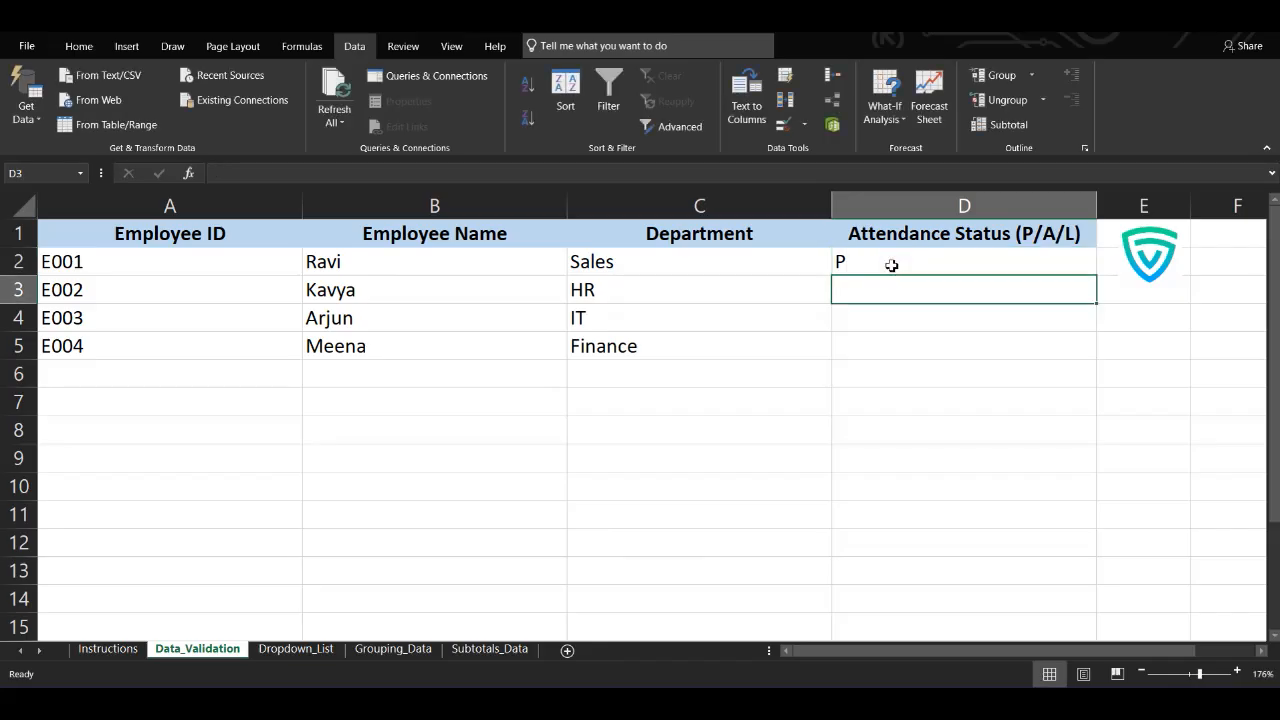
{"action": "type", "text": "A"}
{"action": "key", "text": "Return"}
{"action": "type", "text": "L"}
{"action": "key", "text": "Return"}
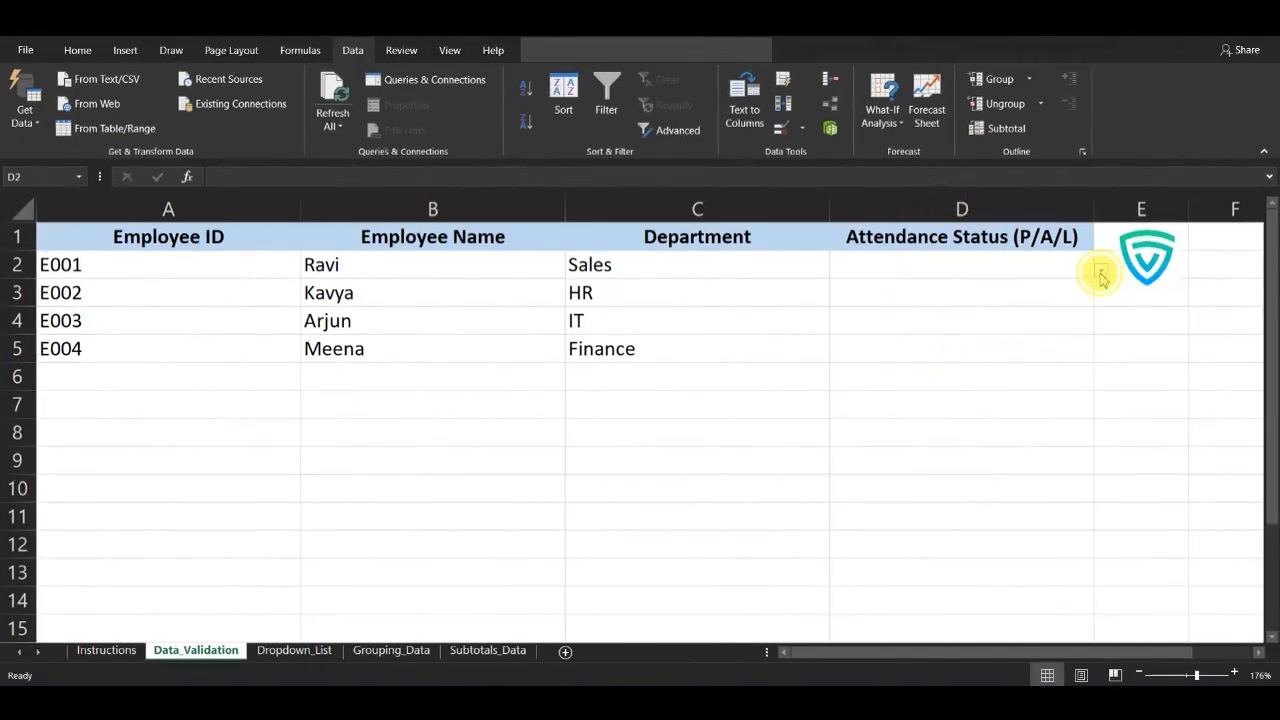
- Choose P from the dropdown in D2 and fill in A and L for the two employees below
{"action": "left_click", "coordinate": [1100, 271]}
{"action": "left_click", "coordinate": [830, 291]}
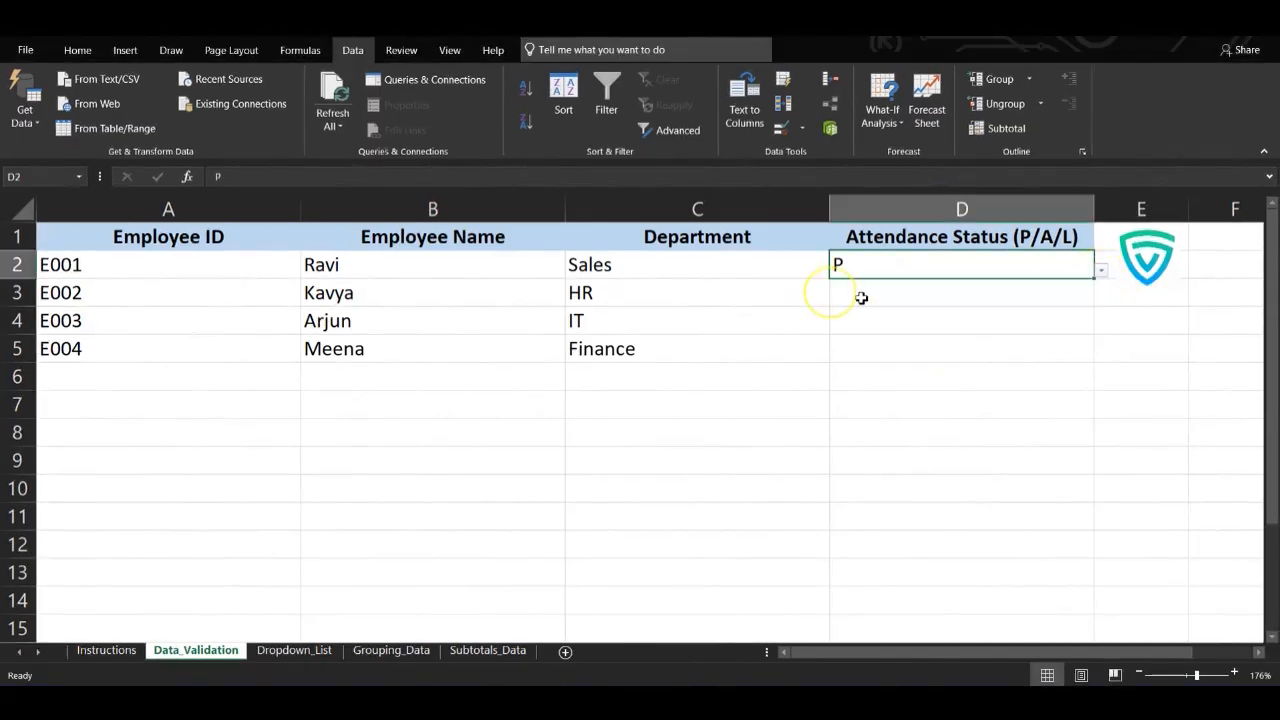
{"action": "left_click", "coordinate": [868, 296]}
{"action": "type", "text": "a"}
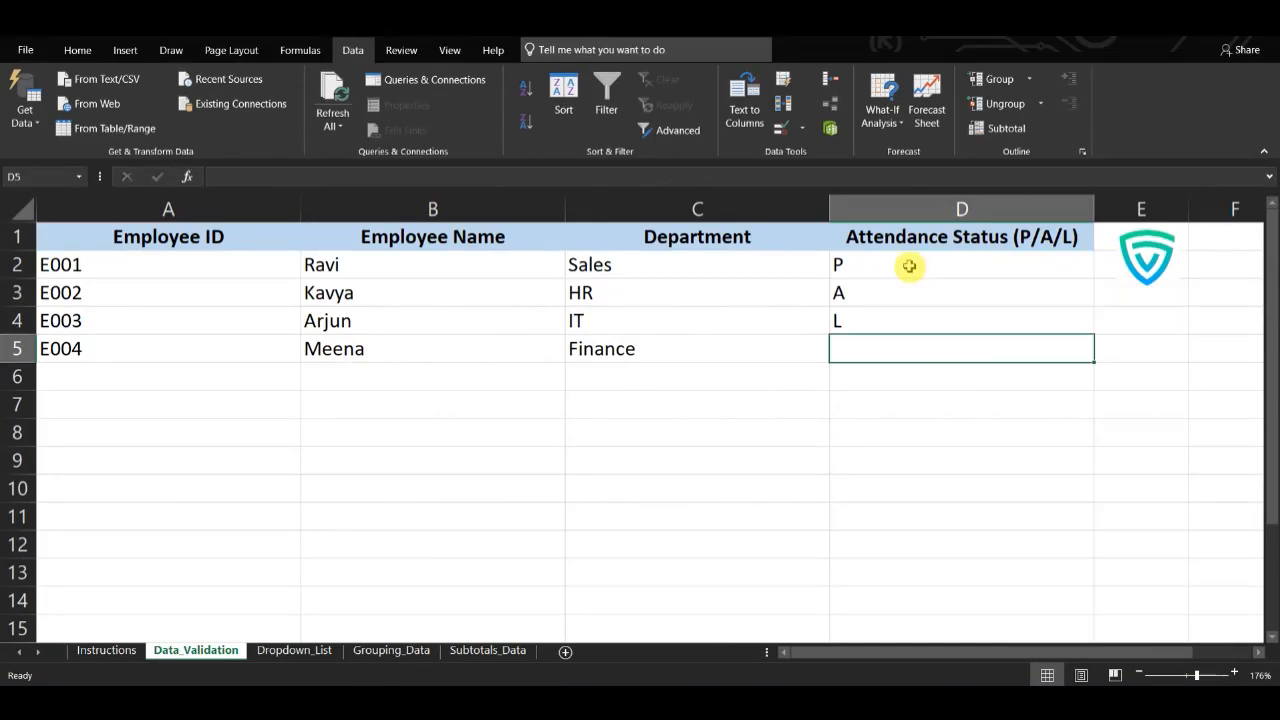
- Try to replace the status in cell D2 with the disallowed value W
{"action": "left_click", "coordinate": [909, 266]}
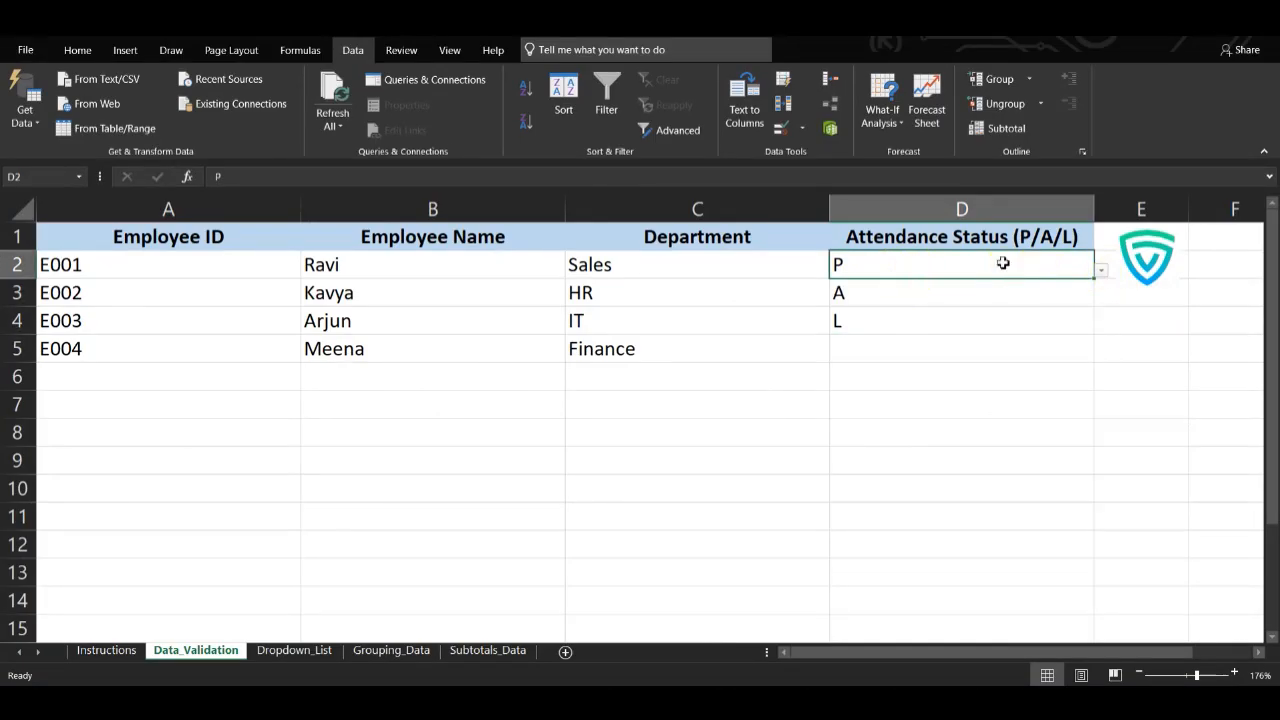
{"action": "type", "text": "W"}
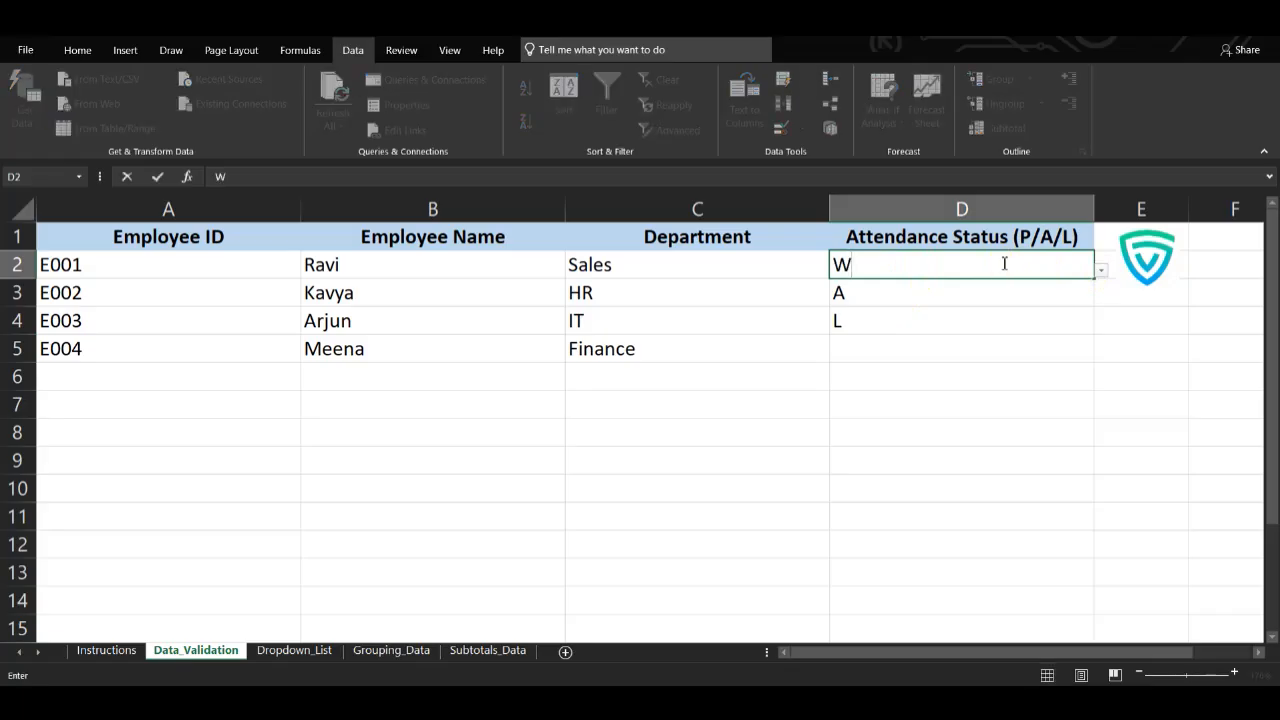
{"action": "key", "text": "Return"}
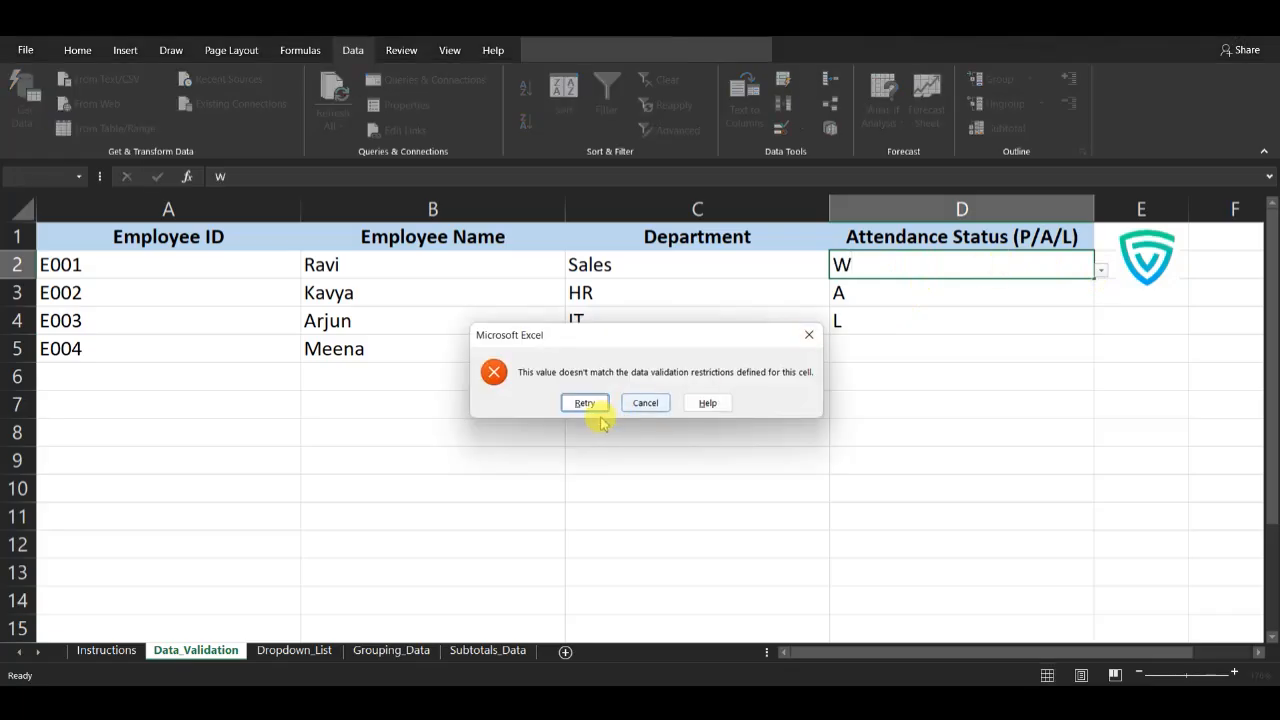
{"action": "left_click", "coordinate": [645, 403]}
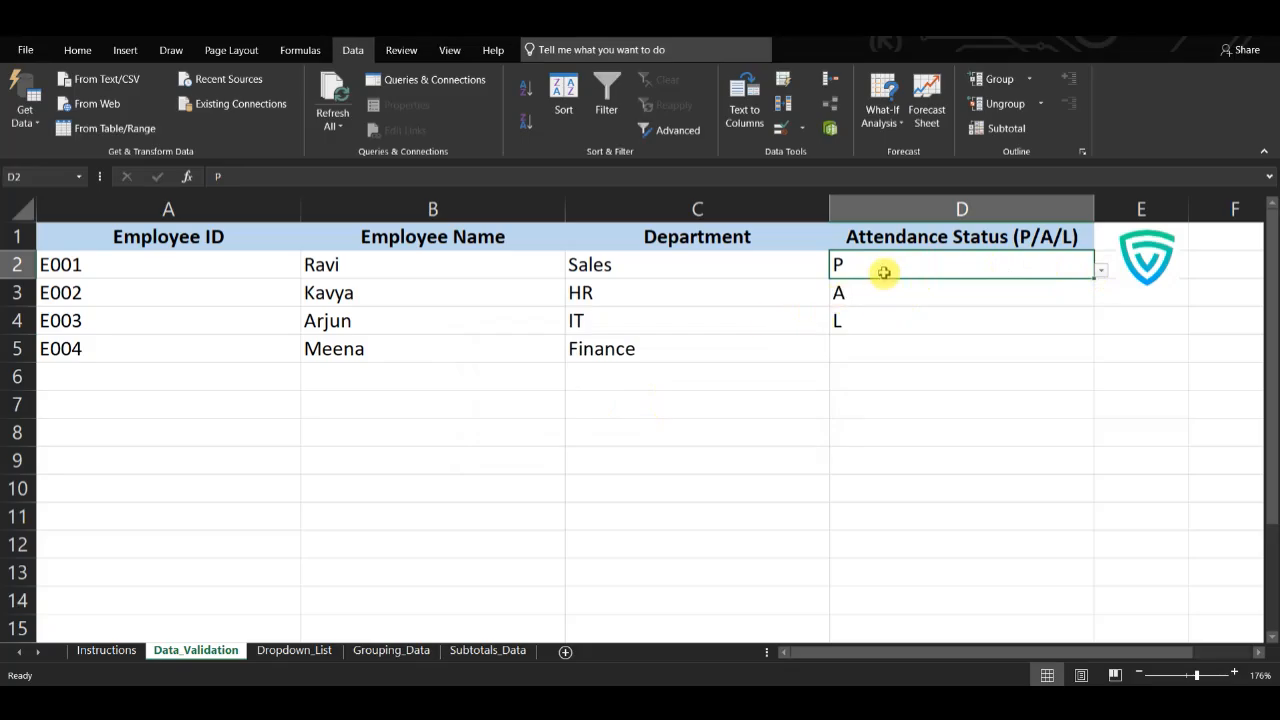
- Replace the attendance status in cell D2 with L
{"action": "key", "text": "BackSpace"}
{"action": "type", "text": "L"}
{"action": "key", "text": "Return"}
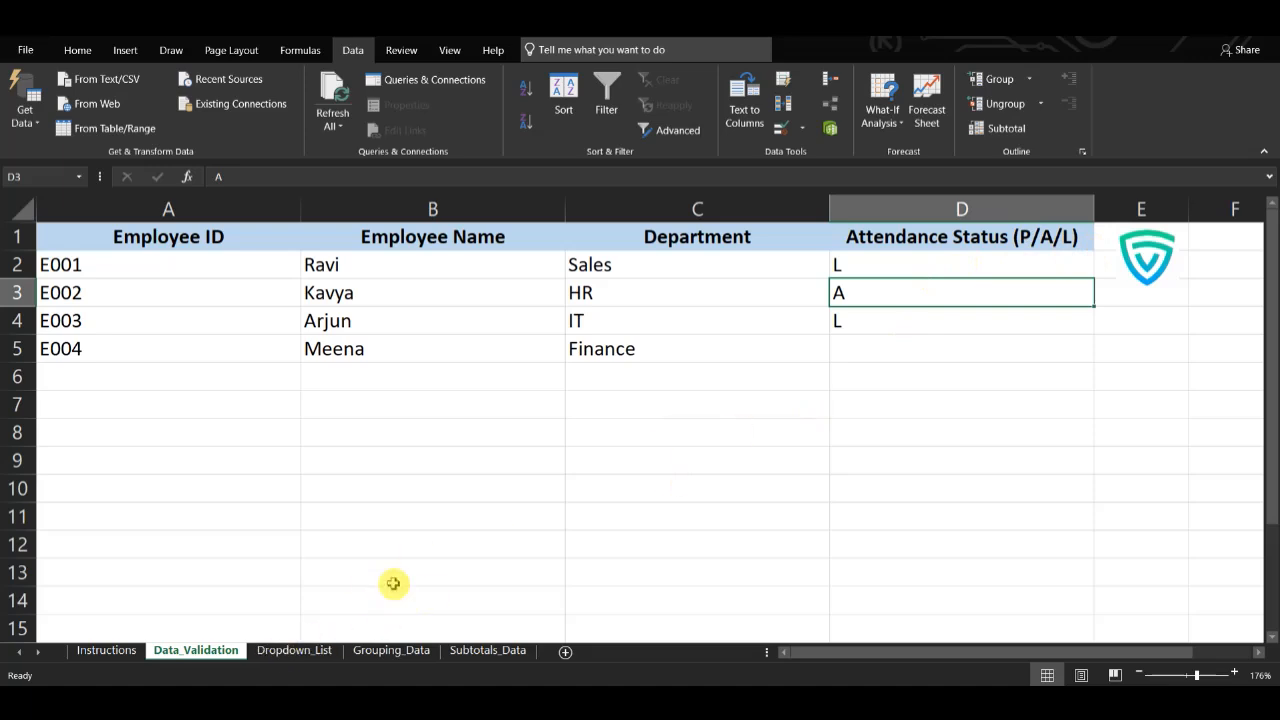
- On the Dropdown_List sheet, set the data validation for range D1:D6 to allow a List
{"action": "left_click", "coordinate": [294, 651]}
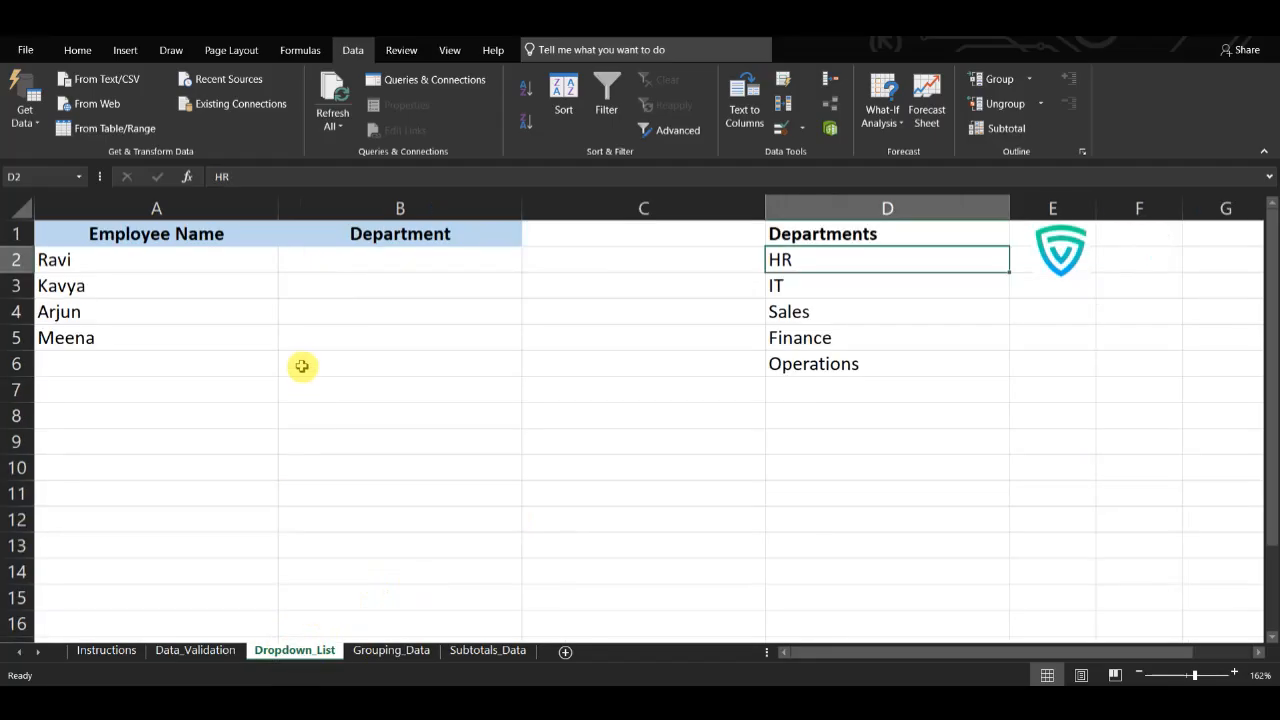
{"action": "left_click_drag", "start_coordinate": [846, 233], "coordinate": [831, 366]}
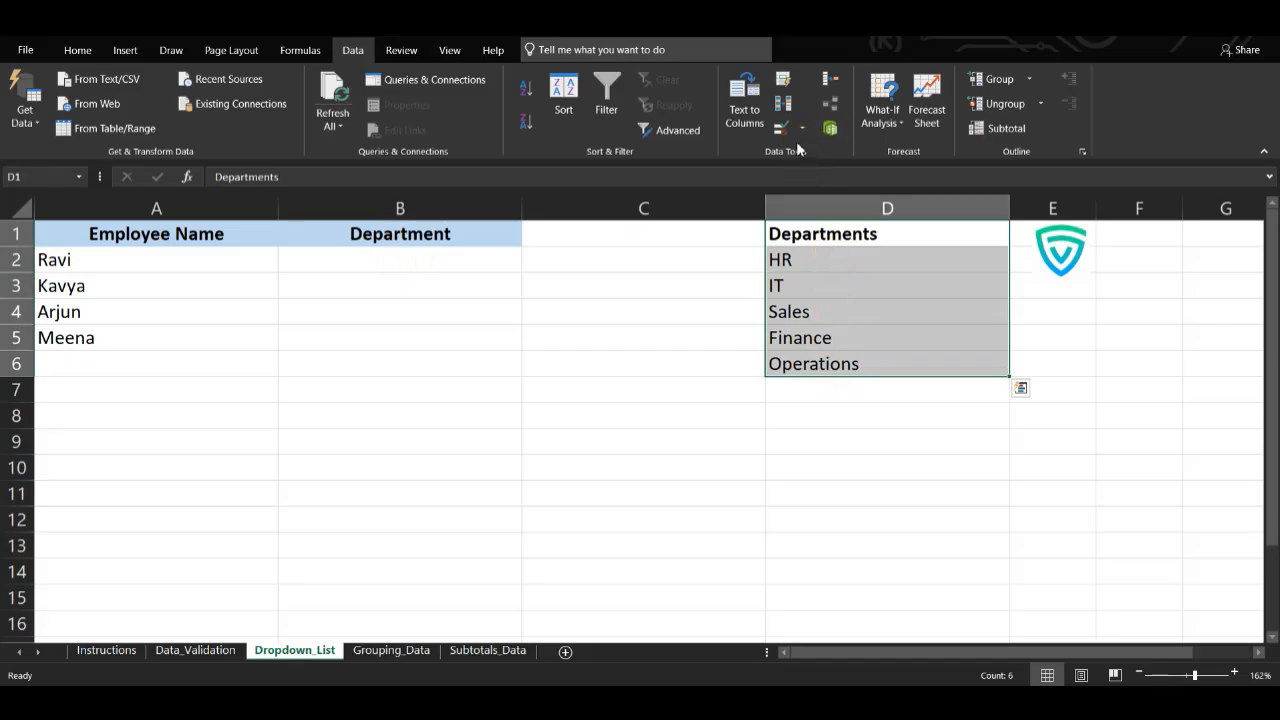
{"action": "key", "text": "alt"}
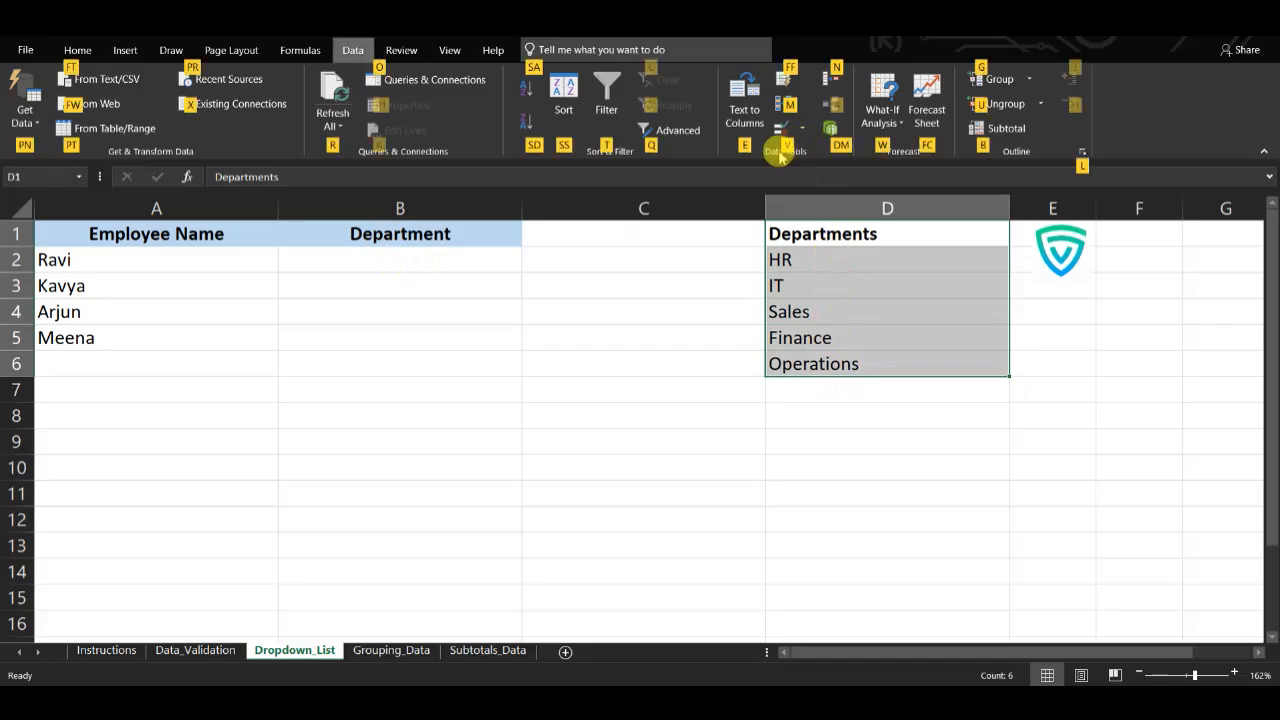
{"action": "key", "text": "v"}
{"action": "key", "text": "v"}
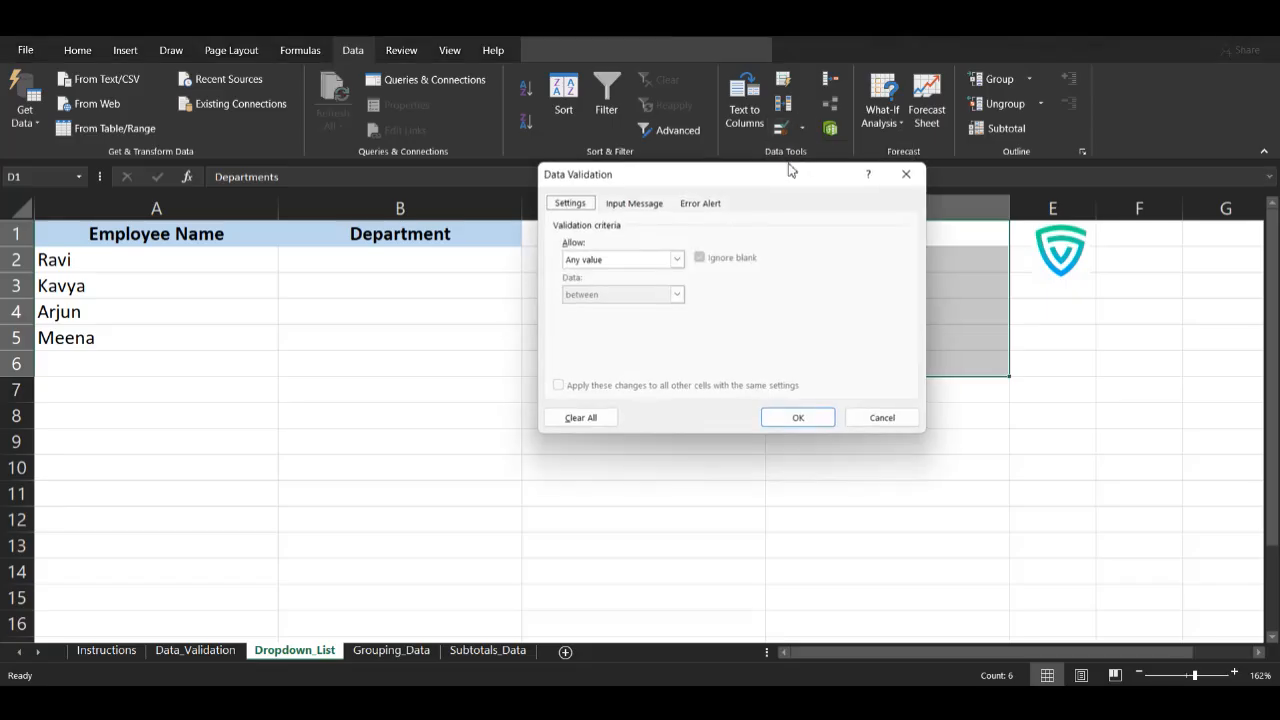
{"action": "left_click", "coordinate": [612, 259]}
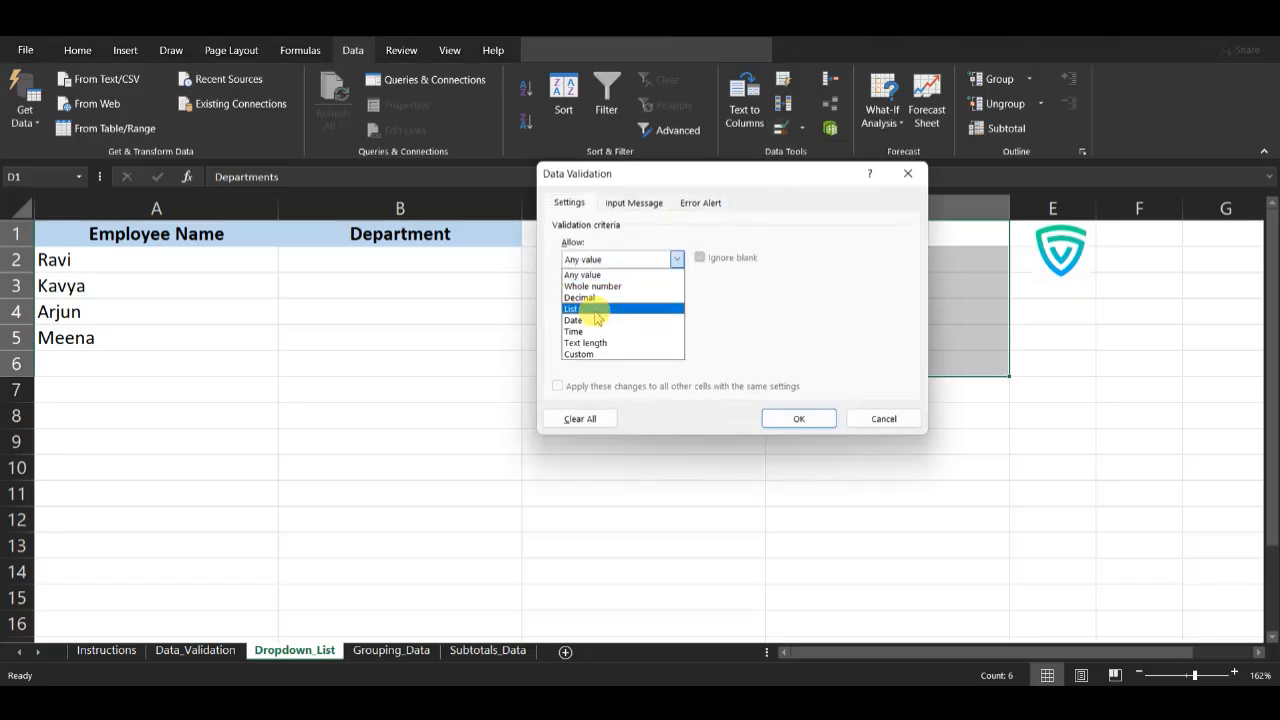
{"action": "left_click", "coordinate": [598, 309]}
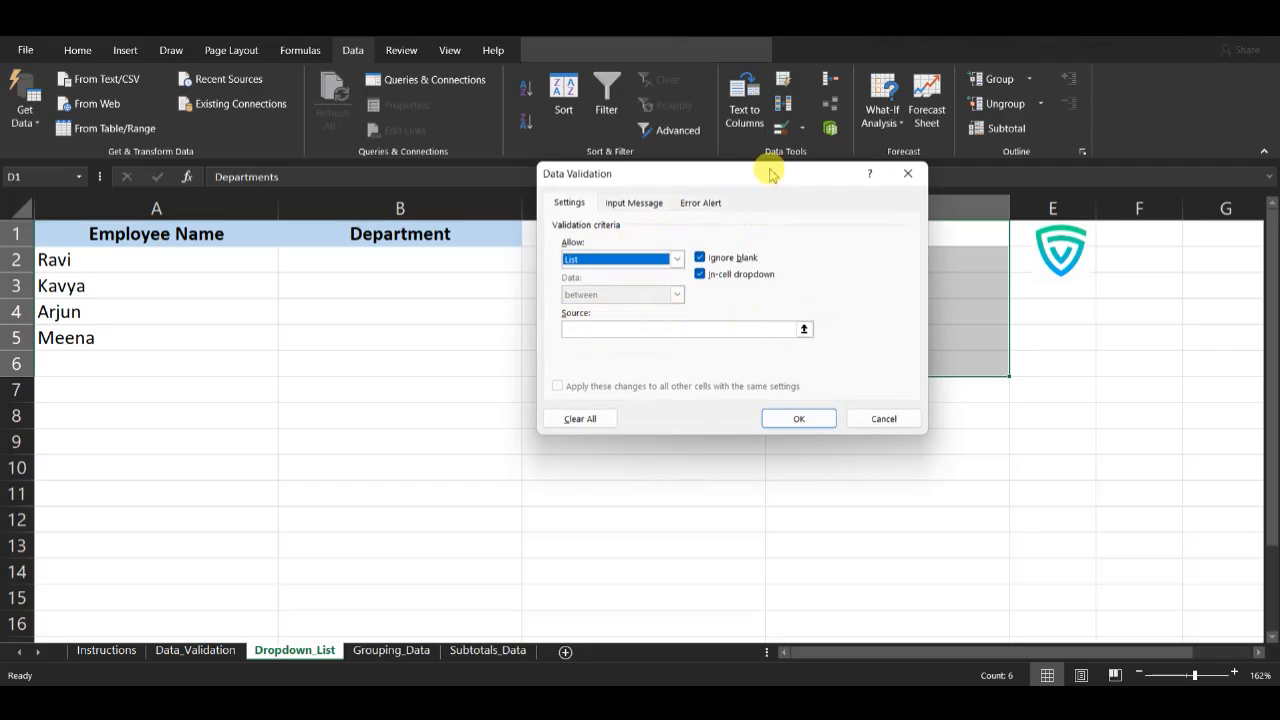
- Use the department names in =$D$2:$D$6 as the list source and apply the validation
{"action": "left_click_drag", "start_coordinate": [769, 170], "coordinate": [561, 177]}
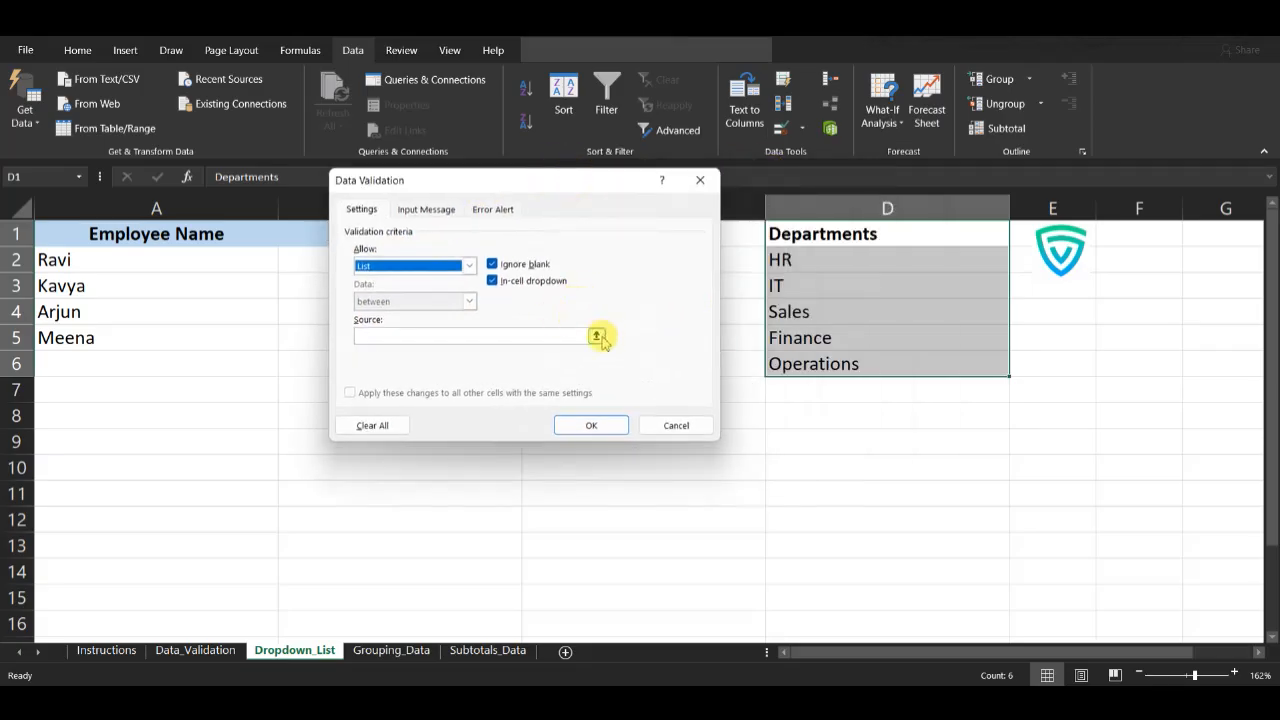
{"action": "left_click", "coordinate": [597, 337]}
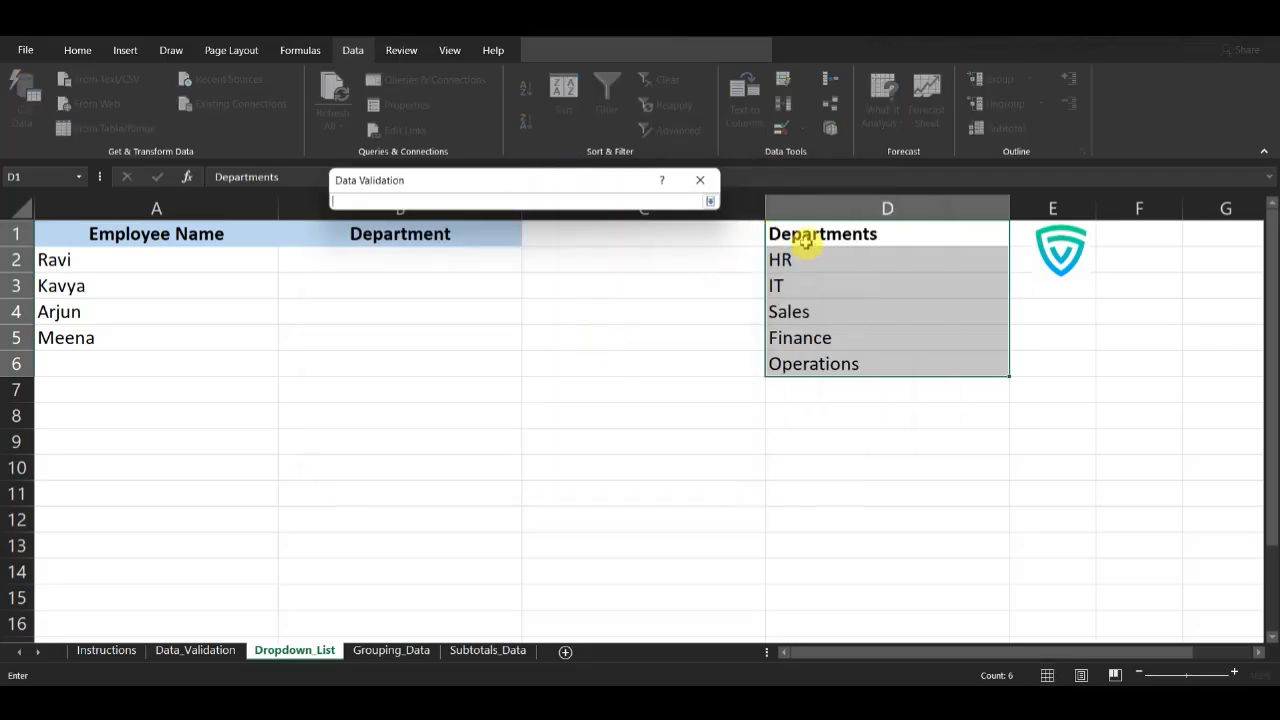
{"action": "left_click_drag", "start_coordinate": [794, 260], "coordinate": [805, 370]}
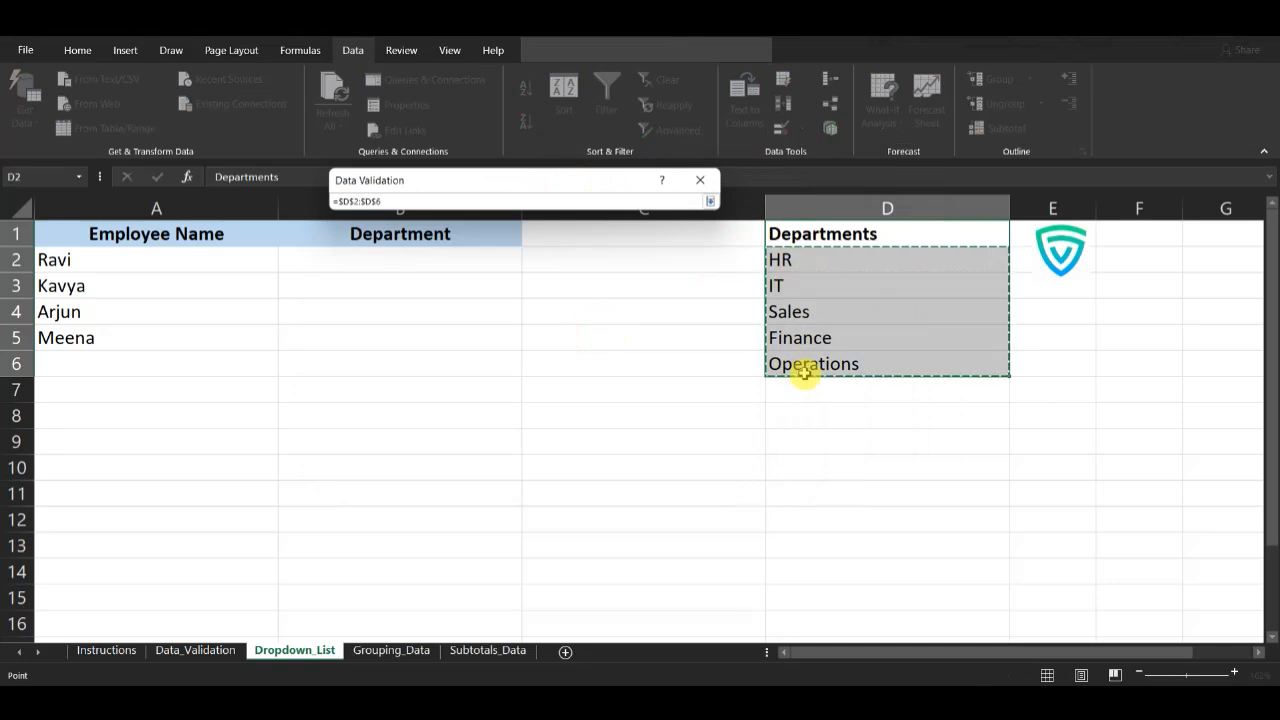
{"action": "key", "text": "Return"}
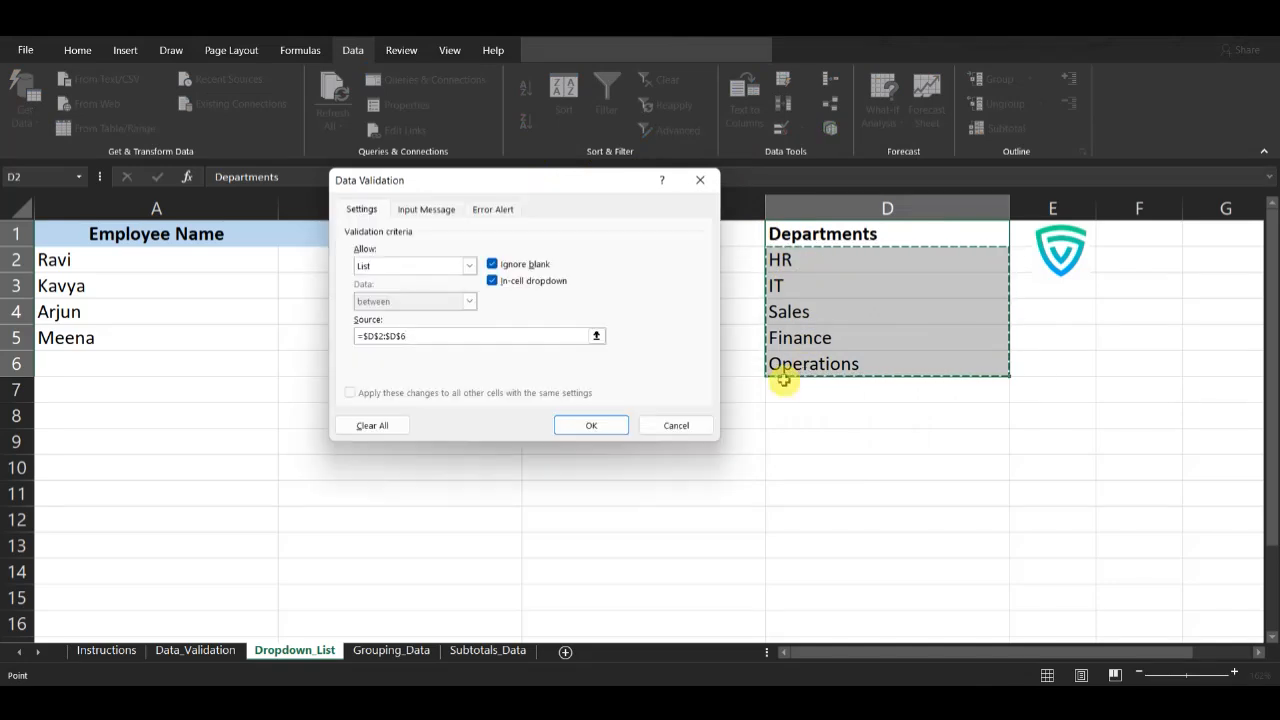
{"action": "left_click", "coordinate": [589, 425]}
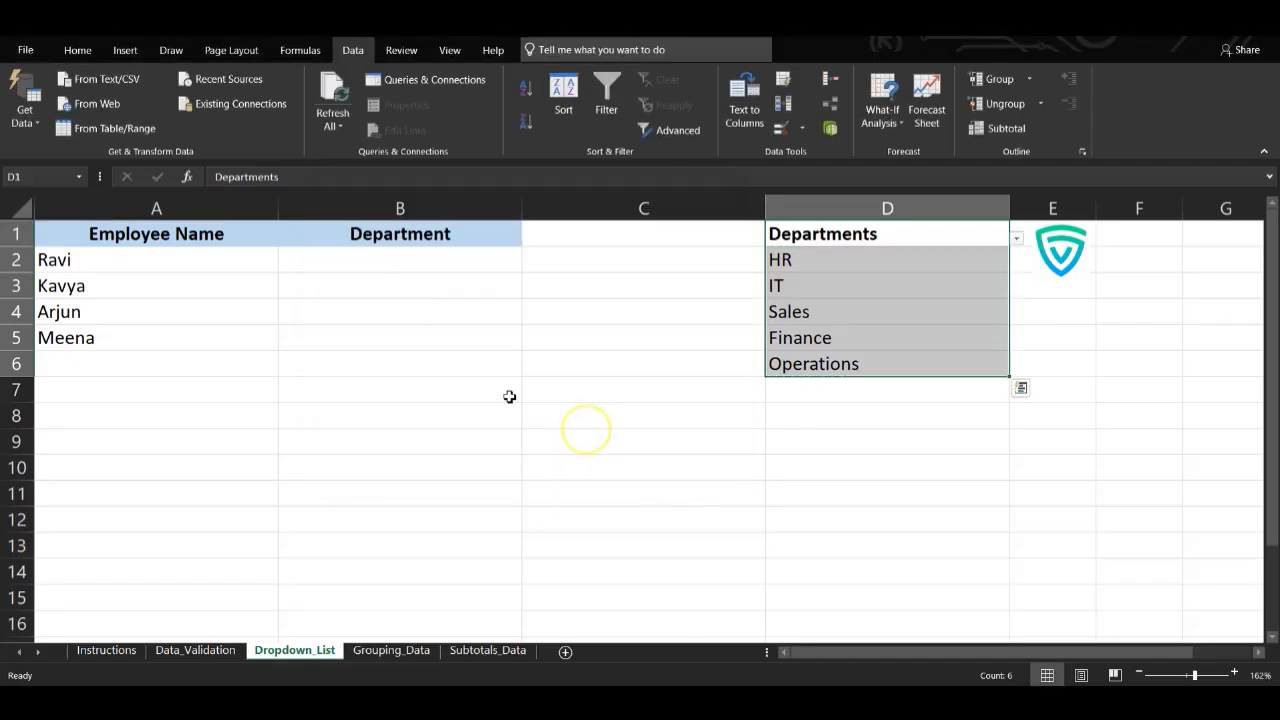
- Fill the Department cells B2 to B4 with HR, IT and Sales, choosing HR and IT from their dropdowns
{"action": "left_click", "coordinate": [515, 262]}
{"action": "left_click", "coordinate": [528, 264]}
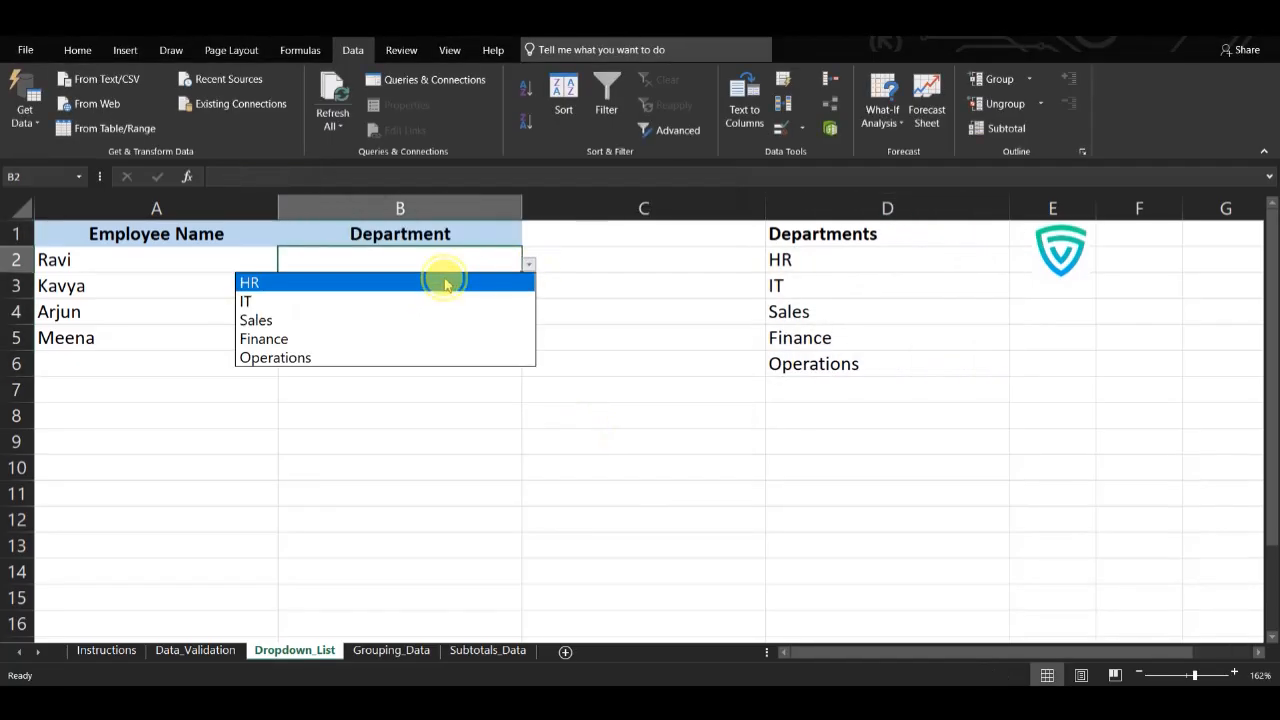
{"action": "left_click", "coordinate": [445, 282]}
{"action": "left_click", "coordinate": [491, 286]}
{"action": "left_click", "coordinate": [529, 289]}
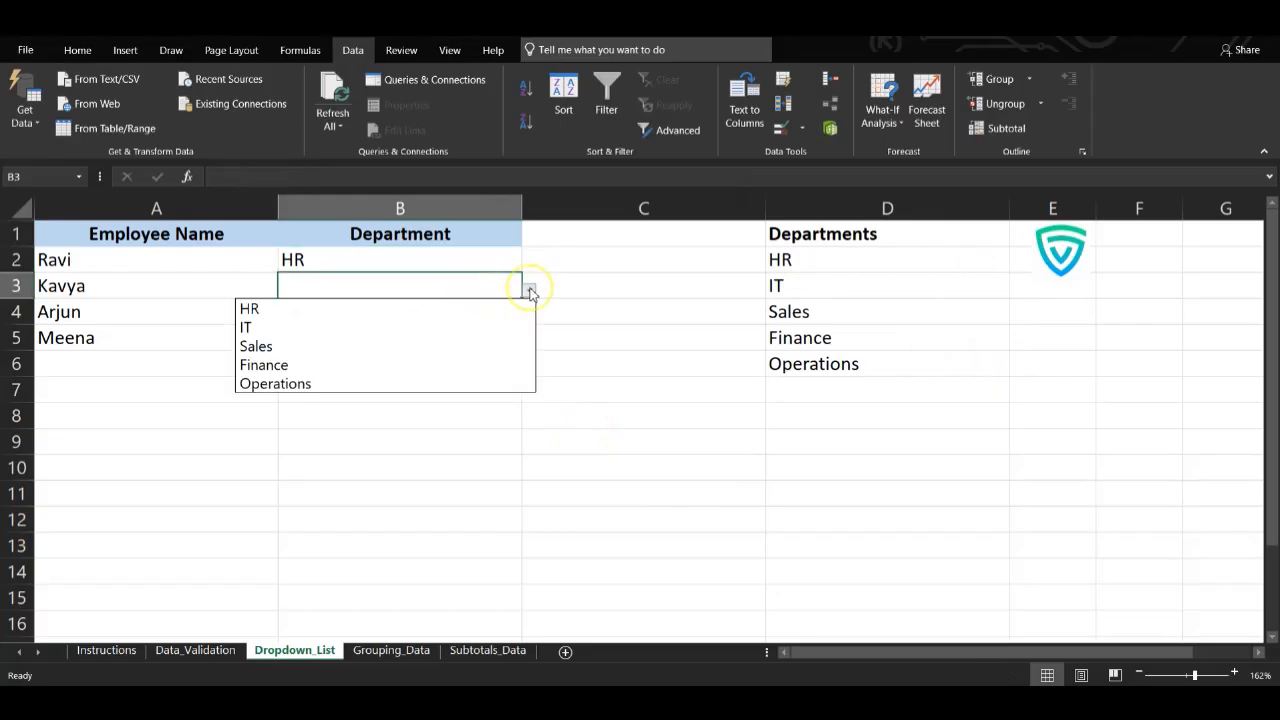
{"action": "left_click", "coordinate": [337, 327]}
{"action": "left_click", "coordinate": [384, 318]}
{"action": "type", "text": "sA"}
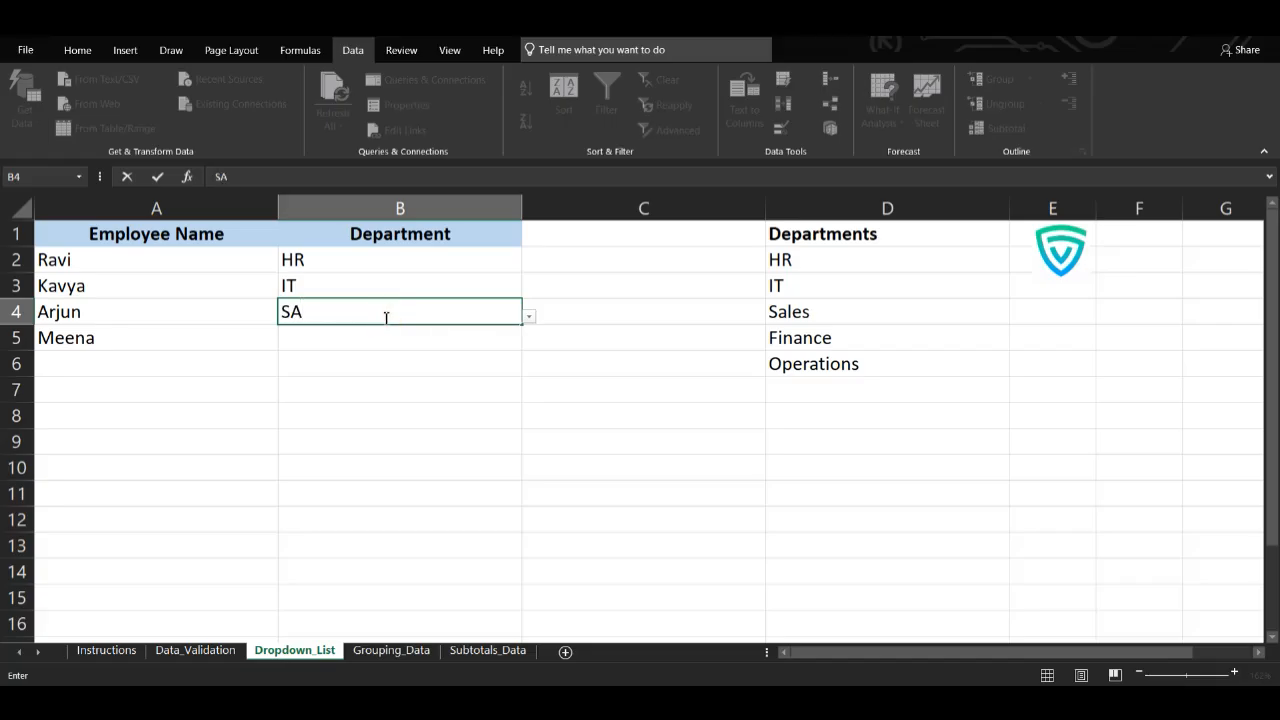
{"action": "key", "text": "Return"}
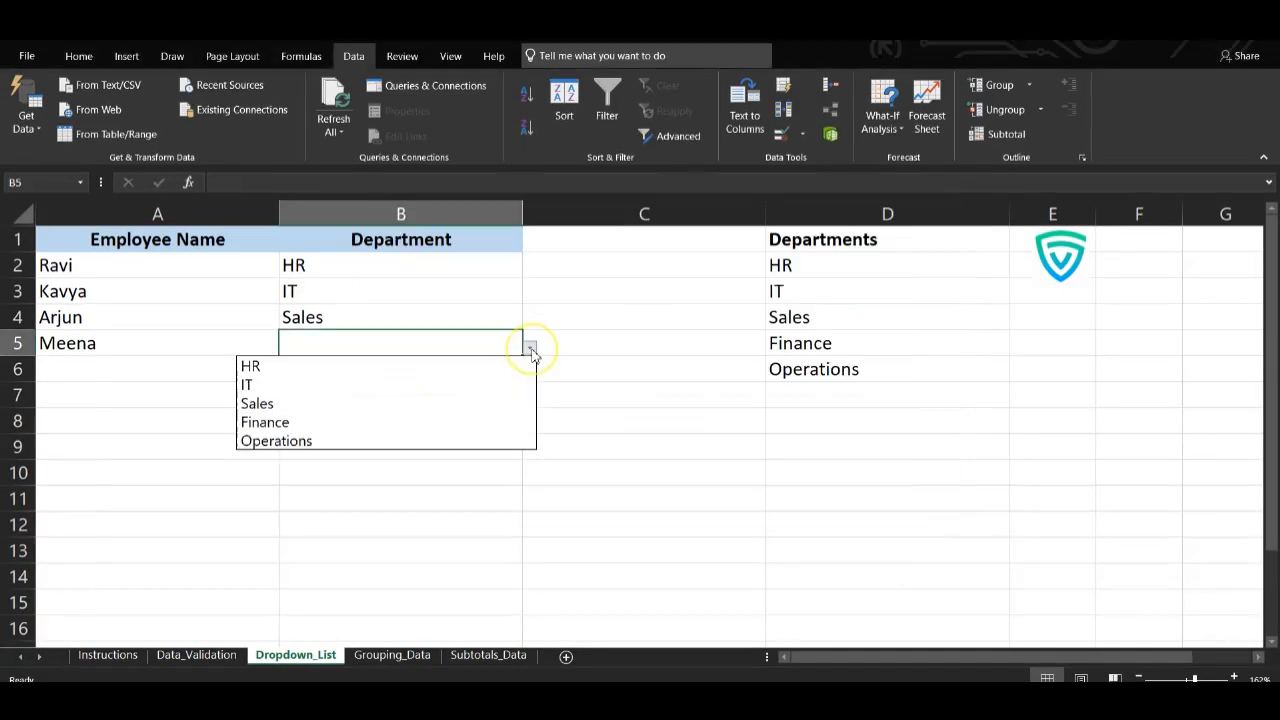
- Choose Operations as the department in B5 and hide the Departments source list in column D
{"action": "left_click", "coordinate": [446, 441]}
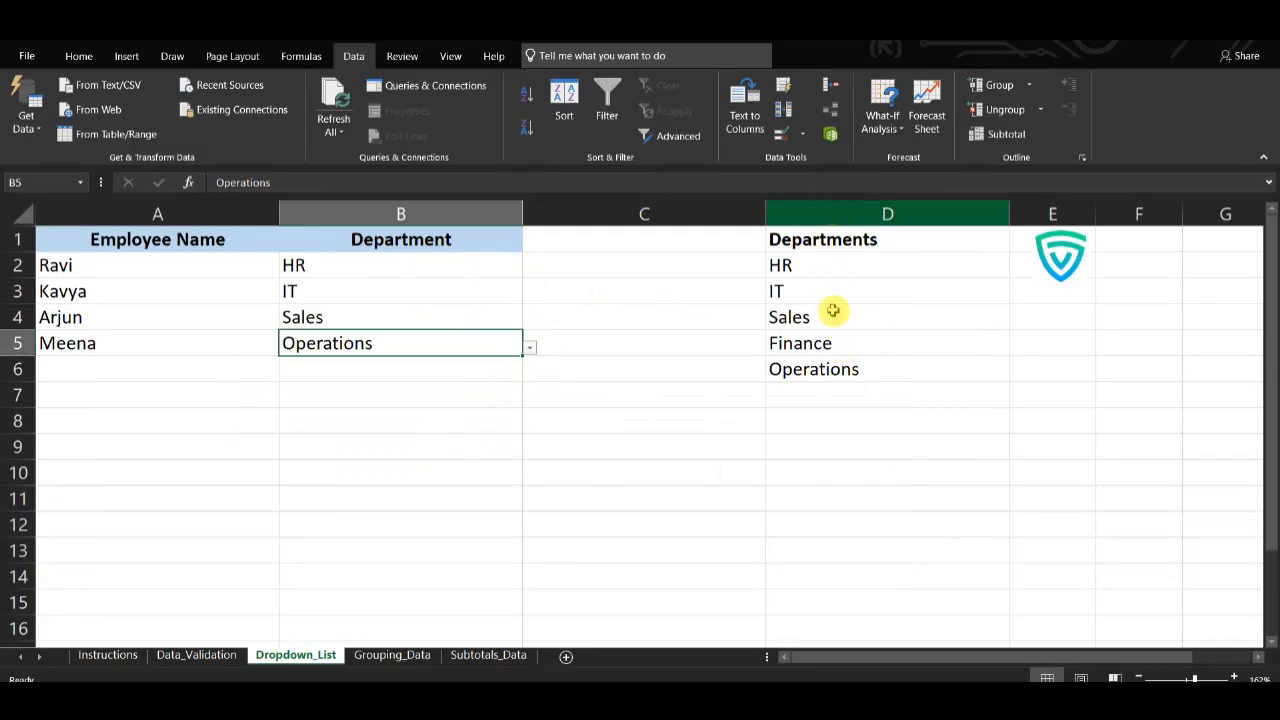
{"action": "left_click", "coordinate": [826, 214]}
{"action": "right_click", "coordinate": [826, 224]}
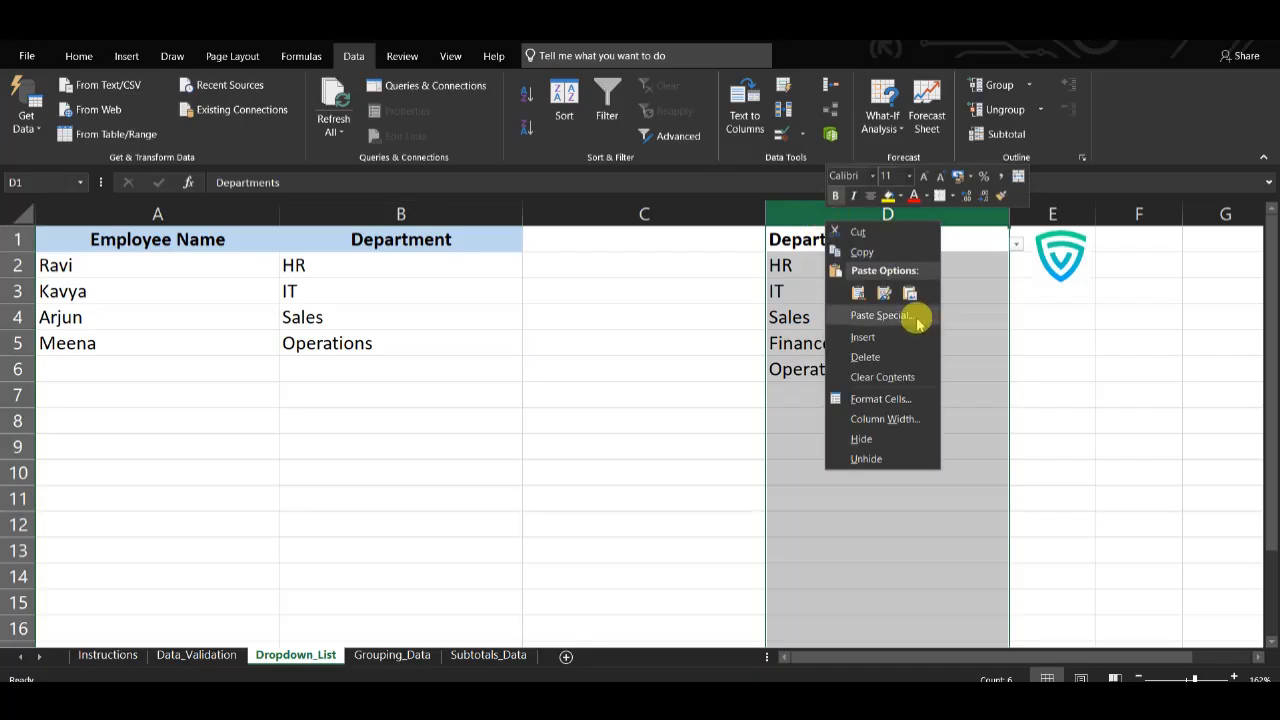
{"action": "left_click", "coordinate": [861, 440]}
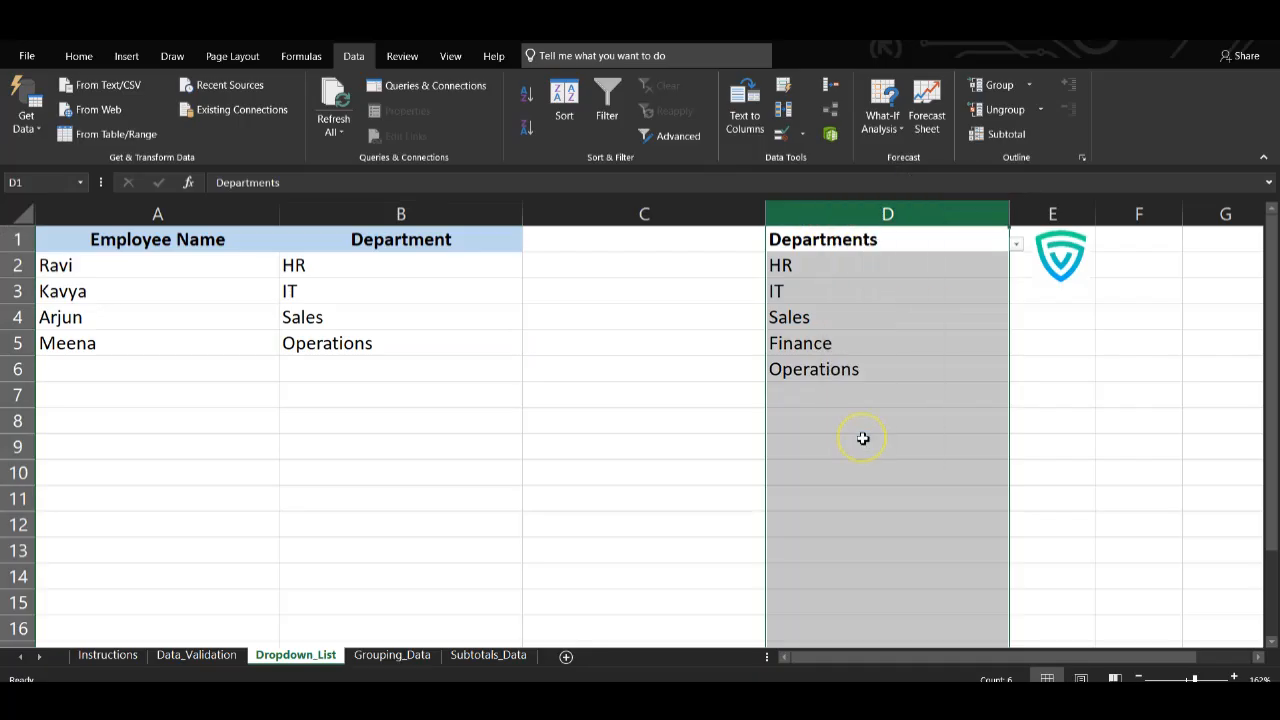
{"action": "left_click", "coordinate": [645, 371]}
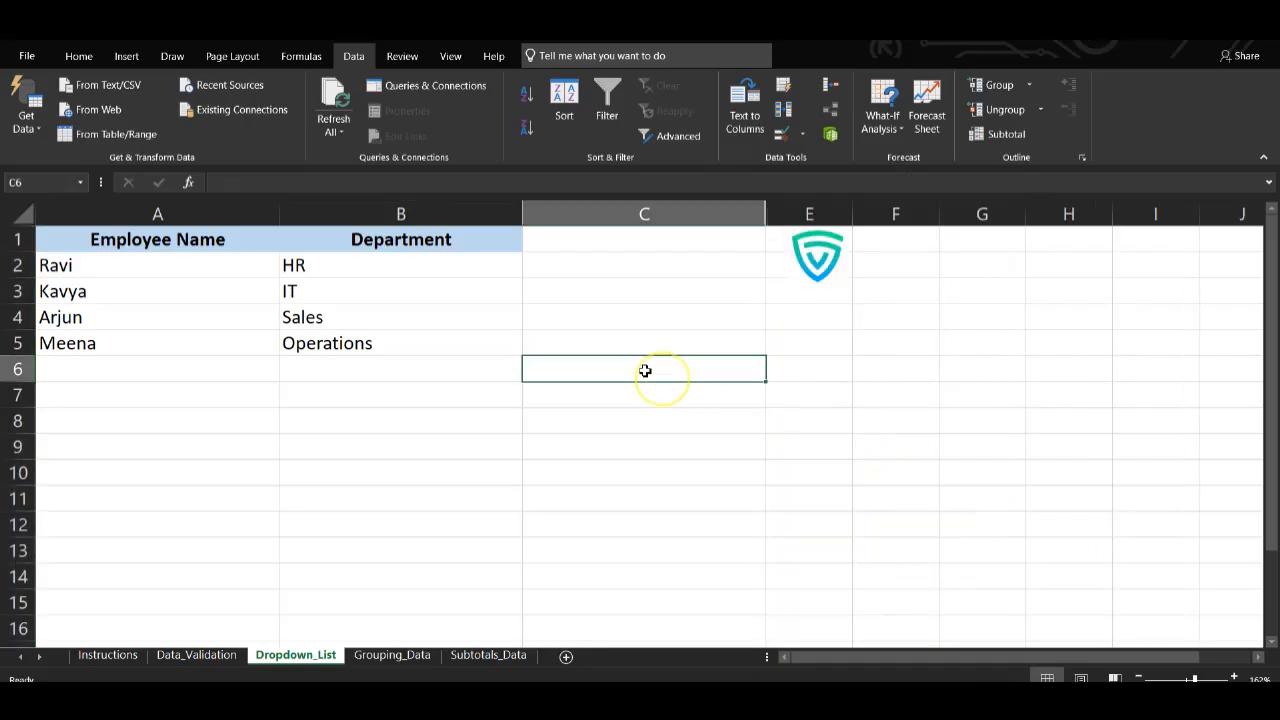
- Check the department options in B2's dropdown, leaving the cell's entry as it is
{"action": "left_click", "coordinate": [403, 272]}
{"action": "left_click", "coordinate": [530, 270]}
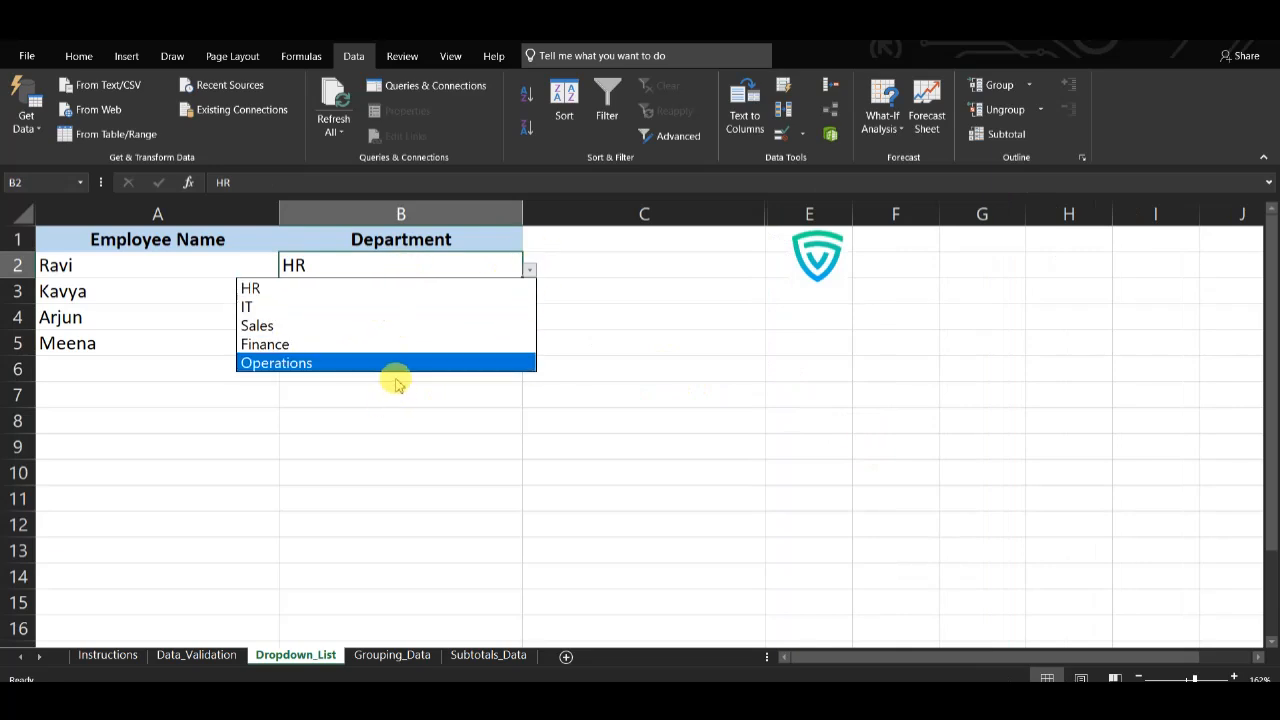
{"action": "left_click", "coordinate": [418, 407]}
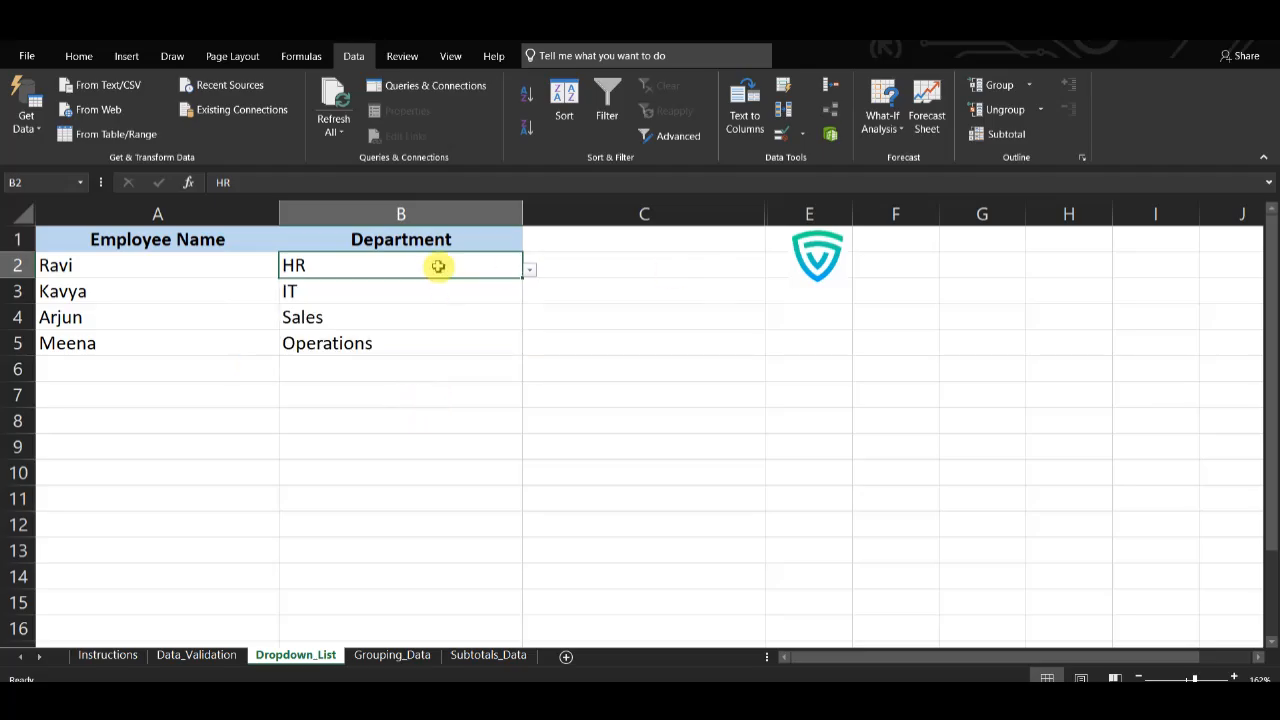
- On the Grouping_Data sheet, add AutoSum totals of the three preceding months' sales in B5, B9 and B13
{"action": "left_click", "coordinate": [396, 655]}
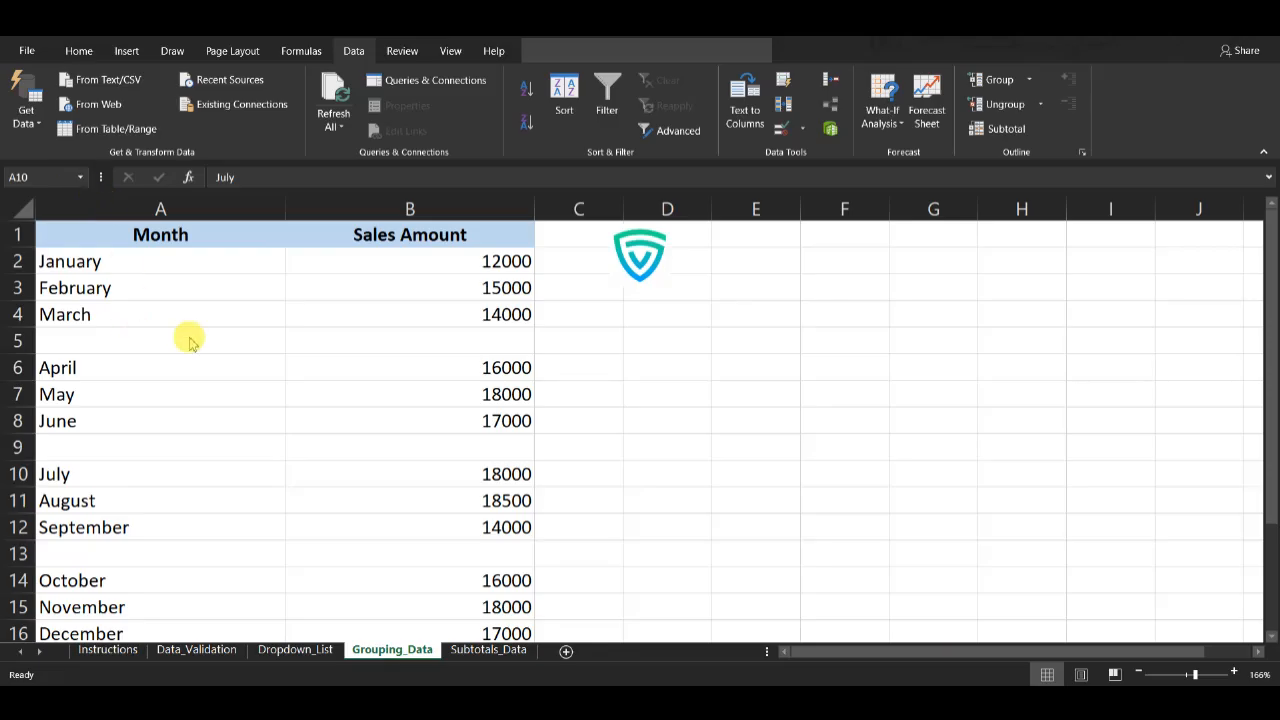
{"action": "left_click", "coordinate": [497, 338]}
{"action": "key", "text": "alt+equal"}
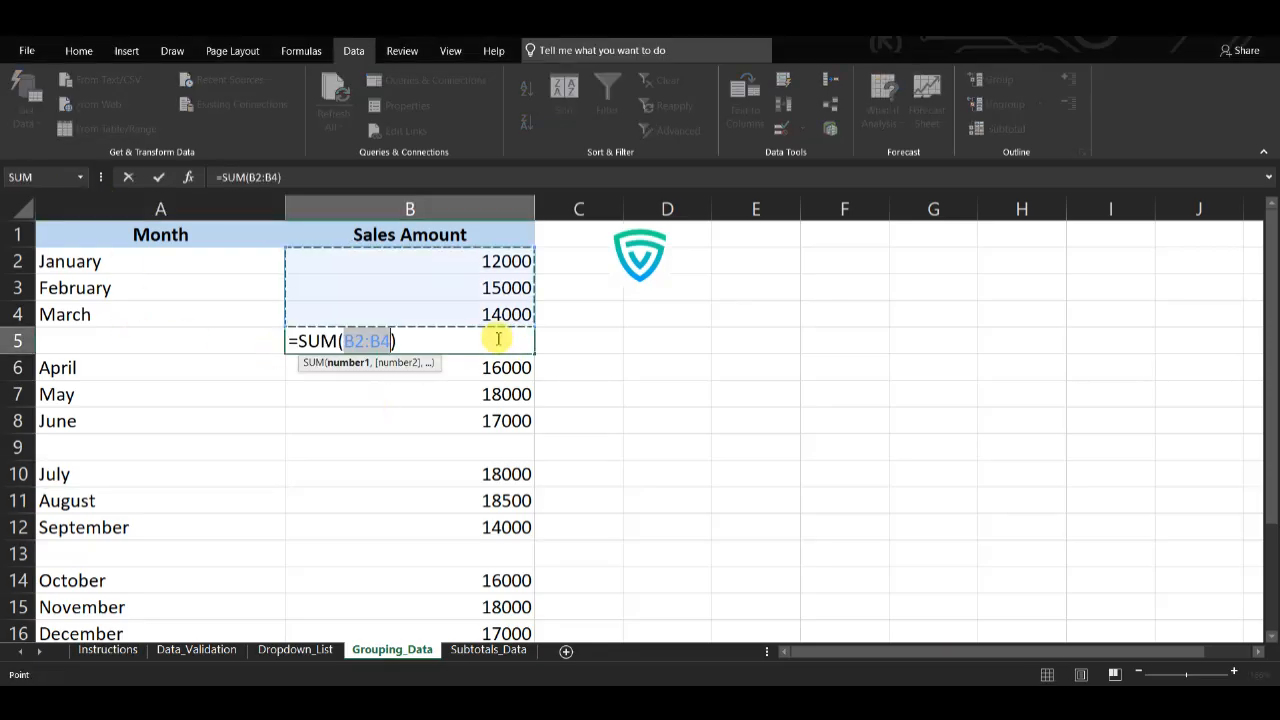
{"action": "key", "text": "Return"}
{"action": "left_click", "coordinate": [472, 449]}
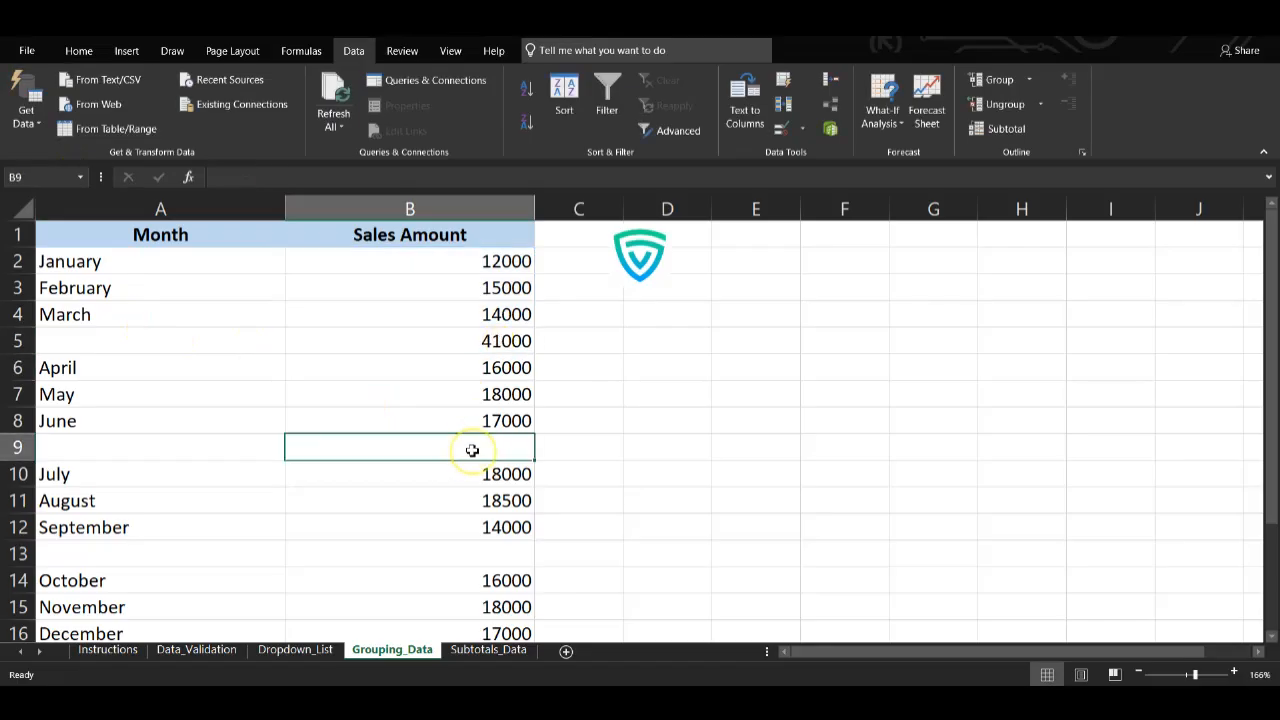
{"action": "key", "text": "alt+equal"}
{"action": "key", "text": "Return"}
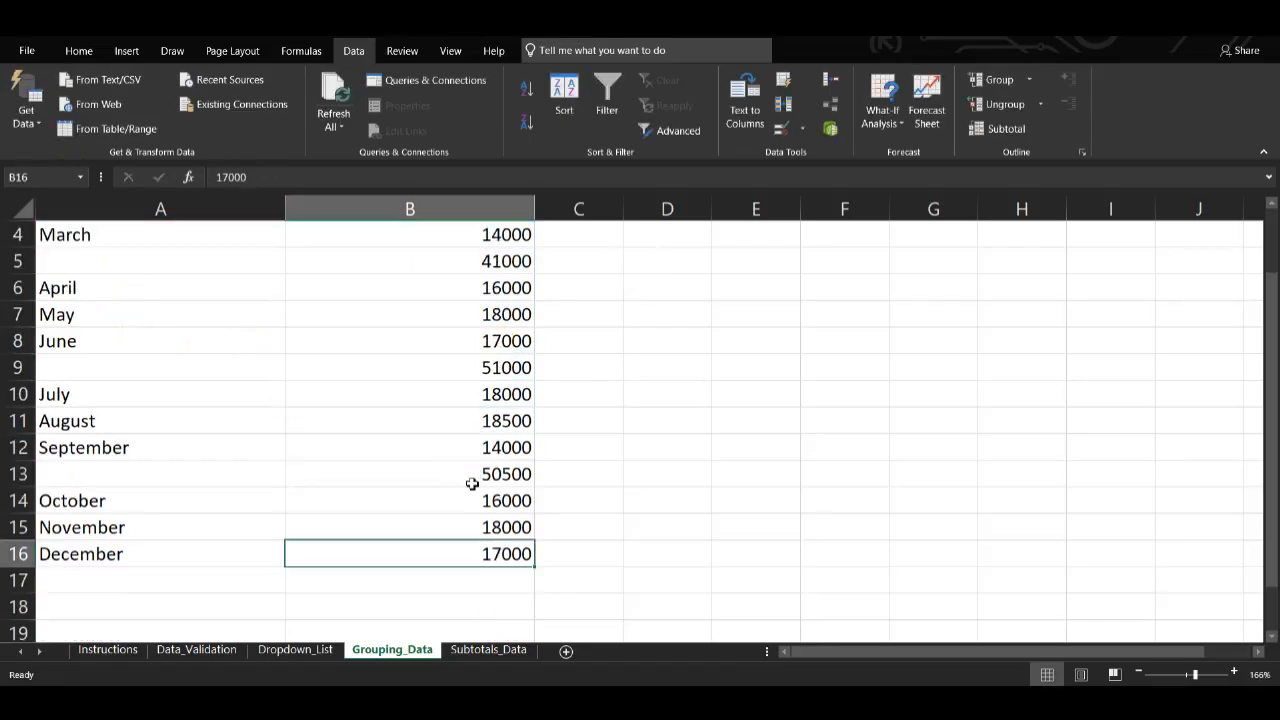
- Add an AutoSum total of the October to December sales in B17
{"action": "key", "text": "alt+equal"}
{"action": "key", "text": "Escape"}
{"action": "key", "text": "Down"}
{"action": "key", "text": "alt+equal"}
{"action": "key", "text": "Return"}
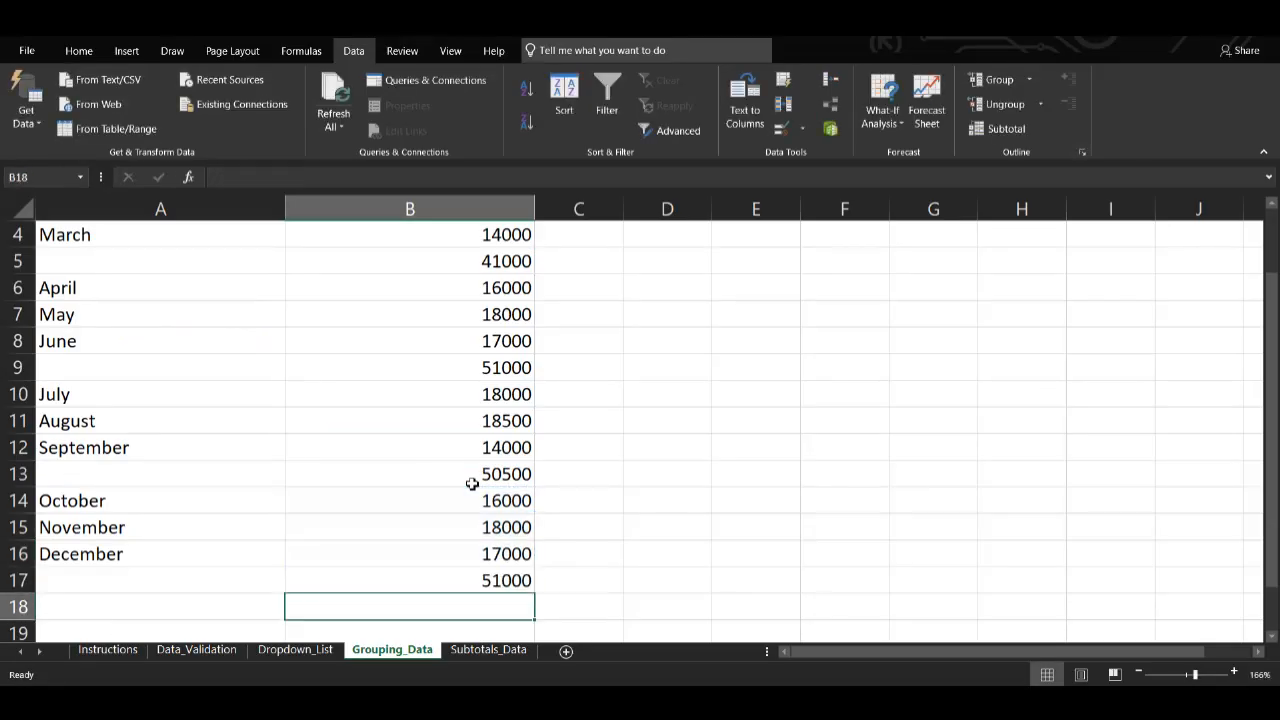
- Group the January to March entries in A2:B4 by rows
{"action": "scroll", "coordinate": [338, 399], "scroll_direction": "up", "scroll_amount": 1}
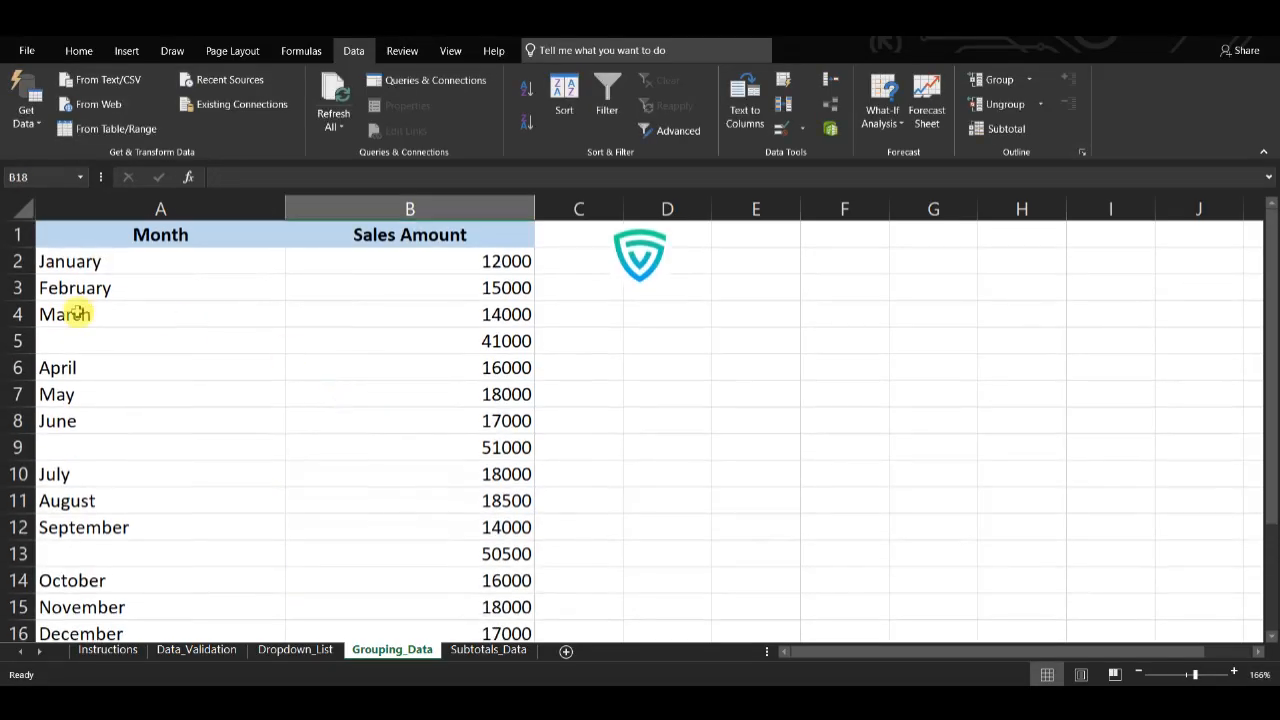
{"action": "left_click_drag", "start_coordinate": [65, 262], "coordinate": [358, 322]}
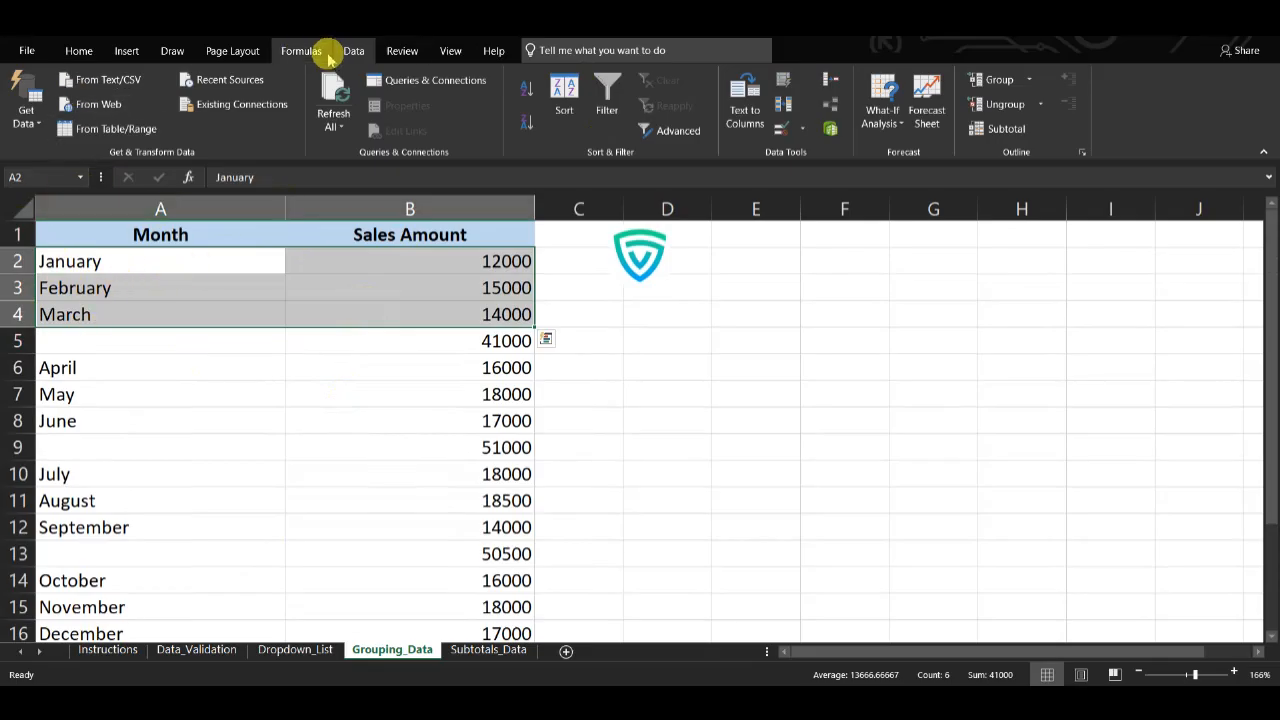
{"action": "left_click", "coordinate": [995, 84]}
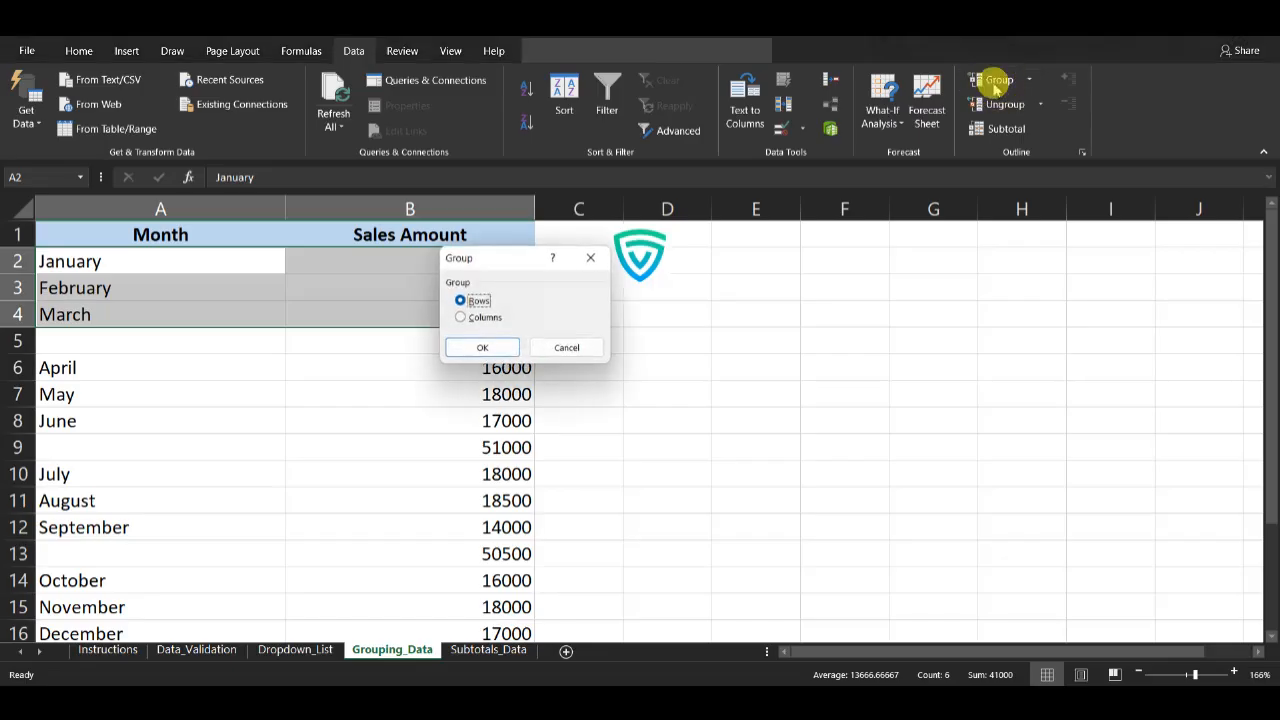
{"action": "left_click", "coordinate": [488, 347]}
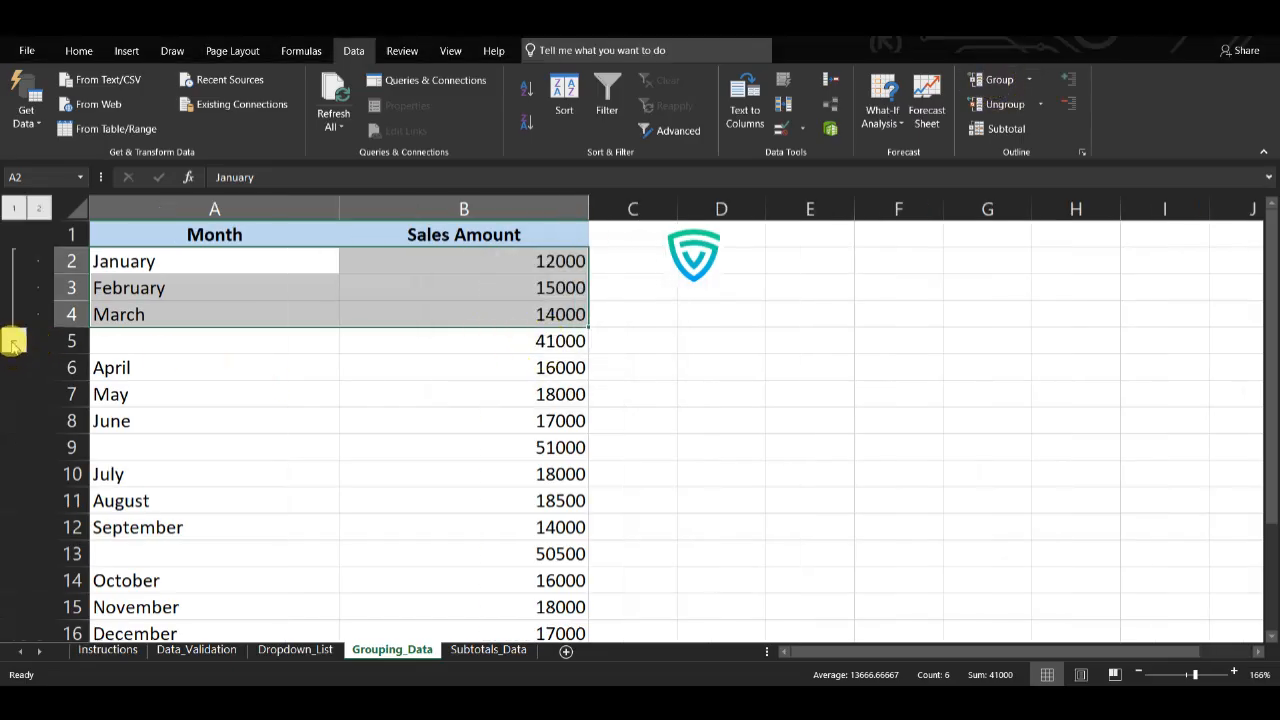
- Collapse and expand the January to March group twice to check how it hides and shows its rows
{"action": "left_click", "coordinate": [13, 343]}
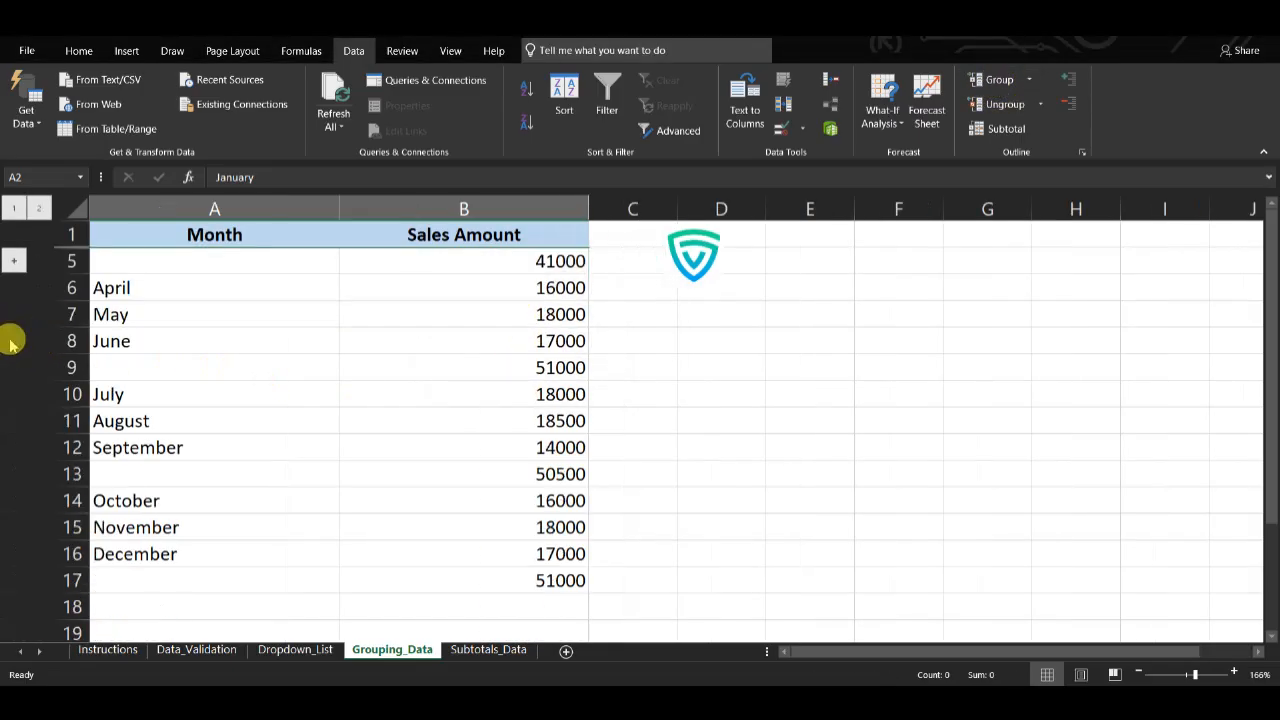
{"action": "left_click", "coordinate": [16, 263]}
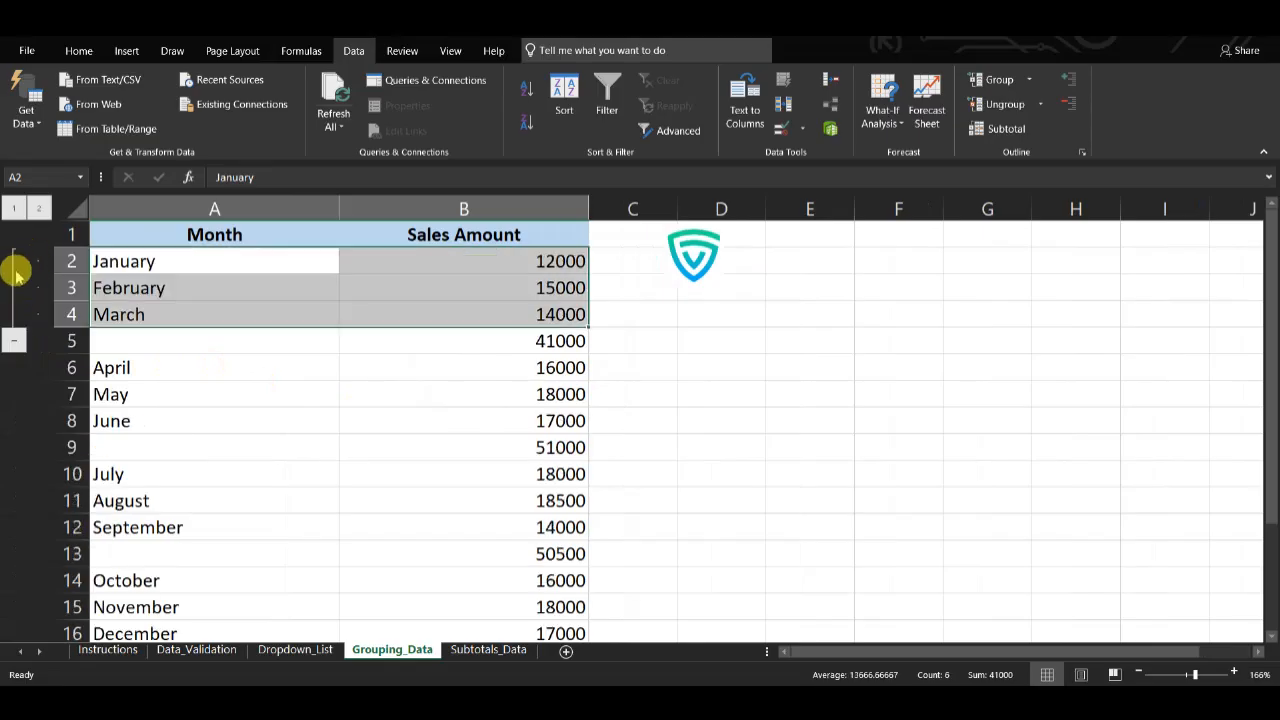
{"action": "left_click", "coordinate": [15, 343]}
{"action": "left_click", "coordinate": [13, 261]}
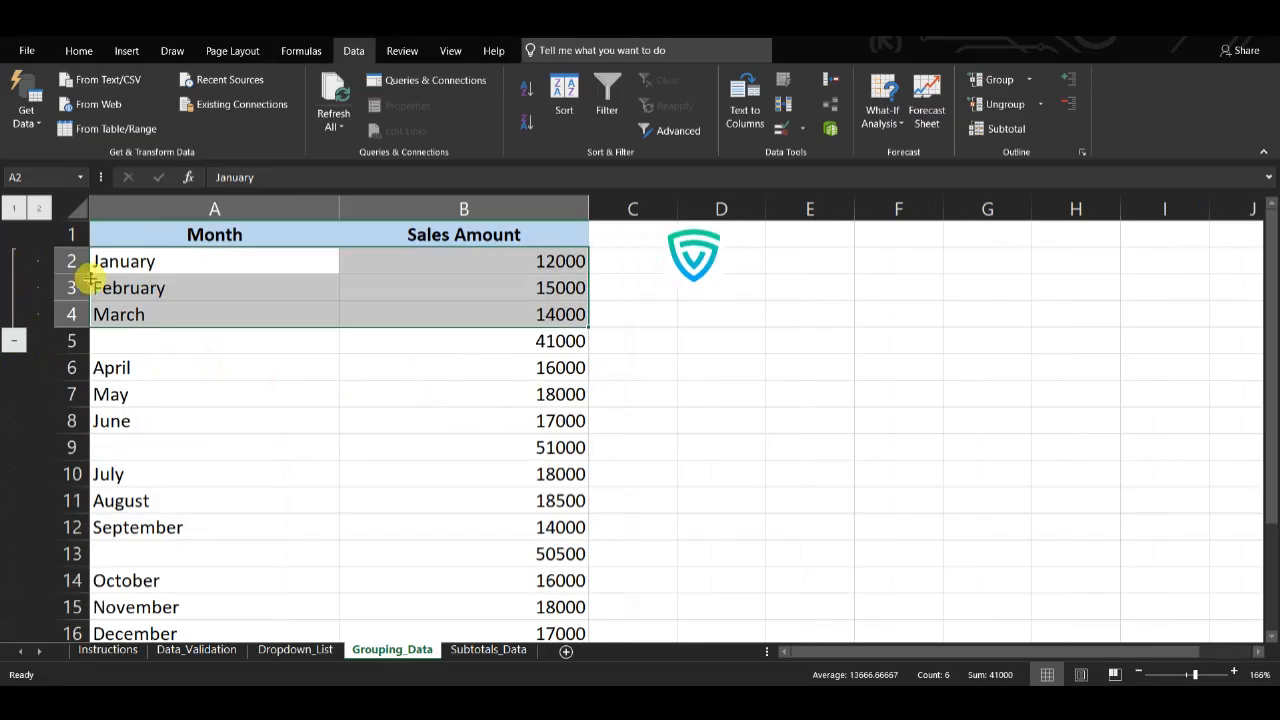
- Group the April to June entries (A6:B8) and the July to September entries (A10:B12) as two separate row groups
{"action": "left_click_drag", "start_coordinate": [111, 370], "coordinate": [466, 410]}
{"action": "left_click", "coordinate": [992, 80]}
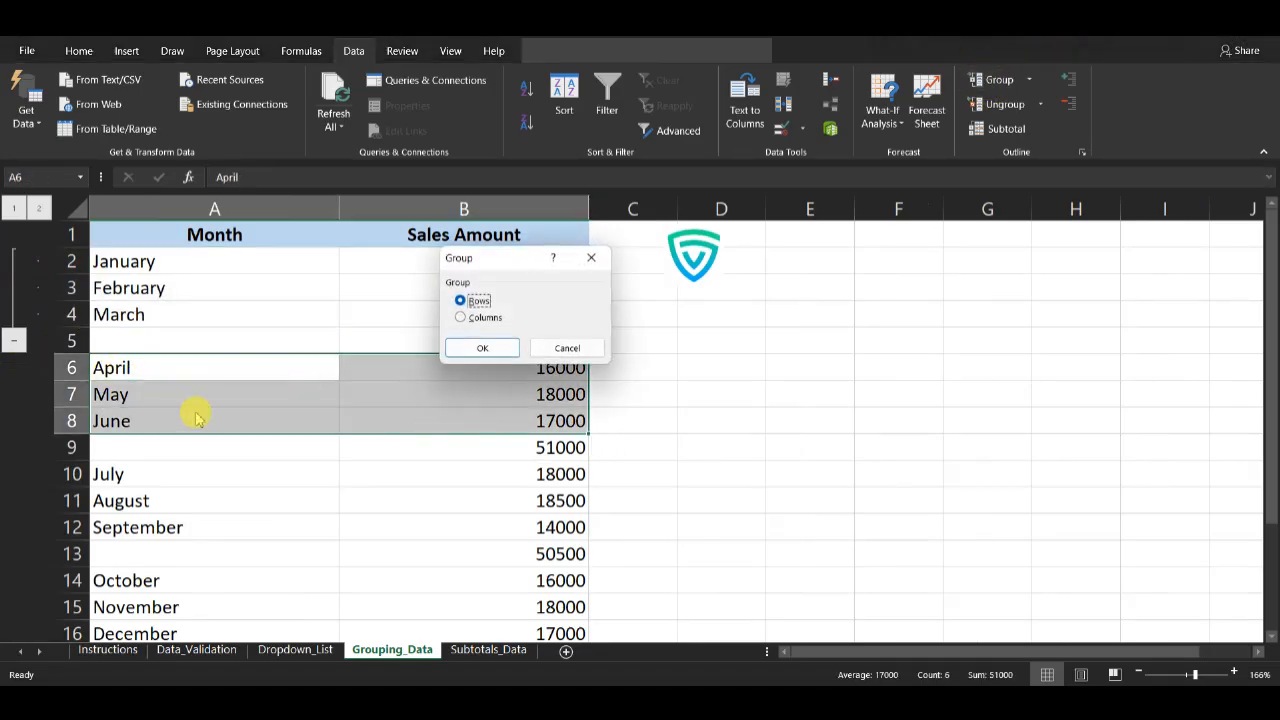
{"action": "left_click", "coordinate": [483, 352]}
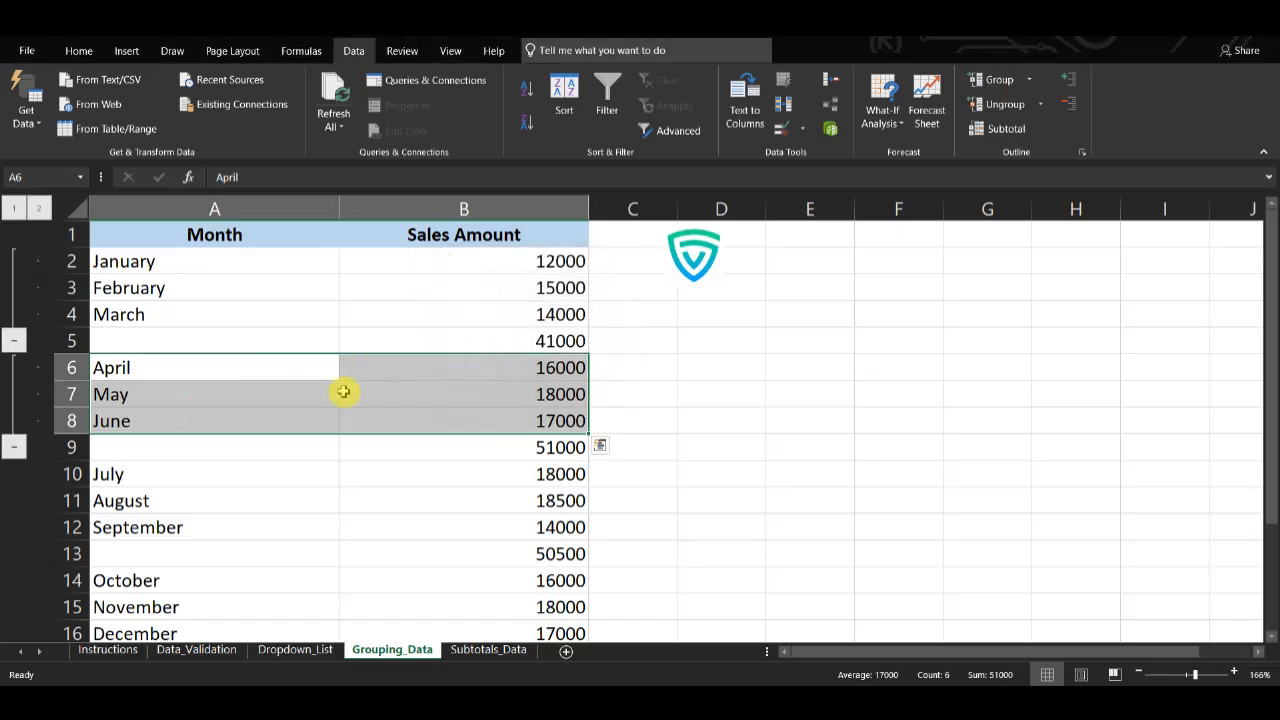
{"action": "scroll", "coordinate": [343, 391], "scroll_direction": "down", "scroll_amount": 2}
{"action": "left_click_drag", "start_coordinate": [129, 375], "coordinate": [500, 417]}
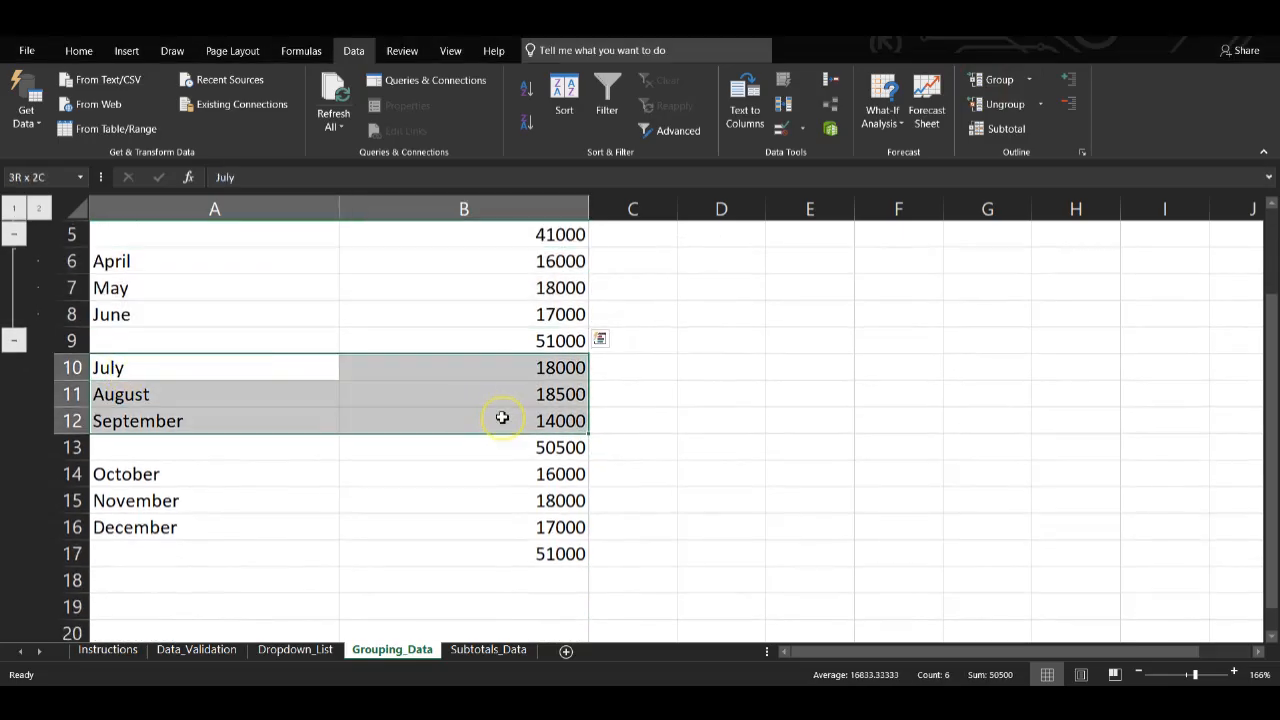
{"action": "left_click", "coordinate": [1000, 80]}
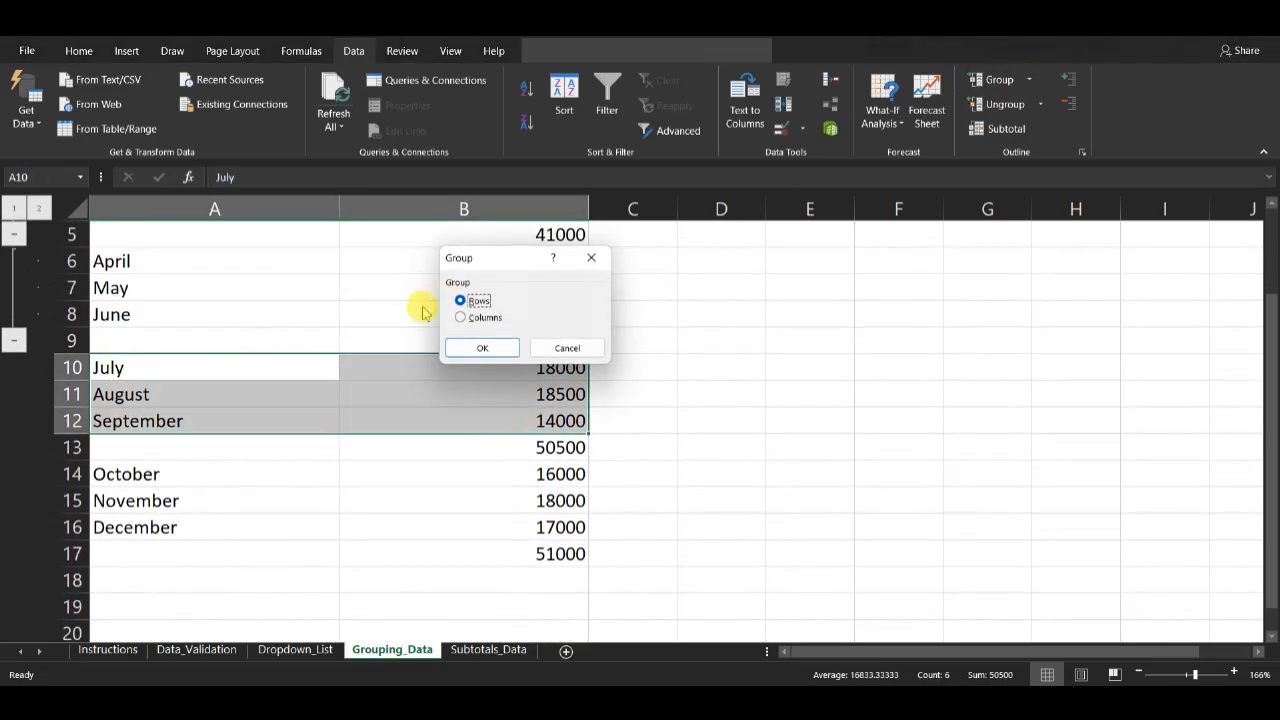
{"action": "left_click", "coordinate": [484, 349]}
- Group the October to December entries in A14:B16 by rows
{"action": "left_click_drag", "start_coordinate": [126, 476], "coordinate": [539, 528]}
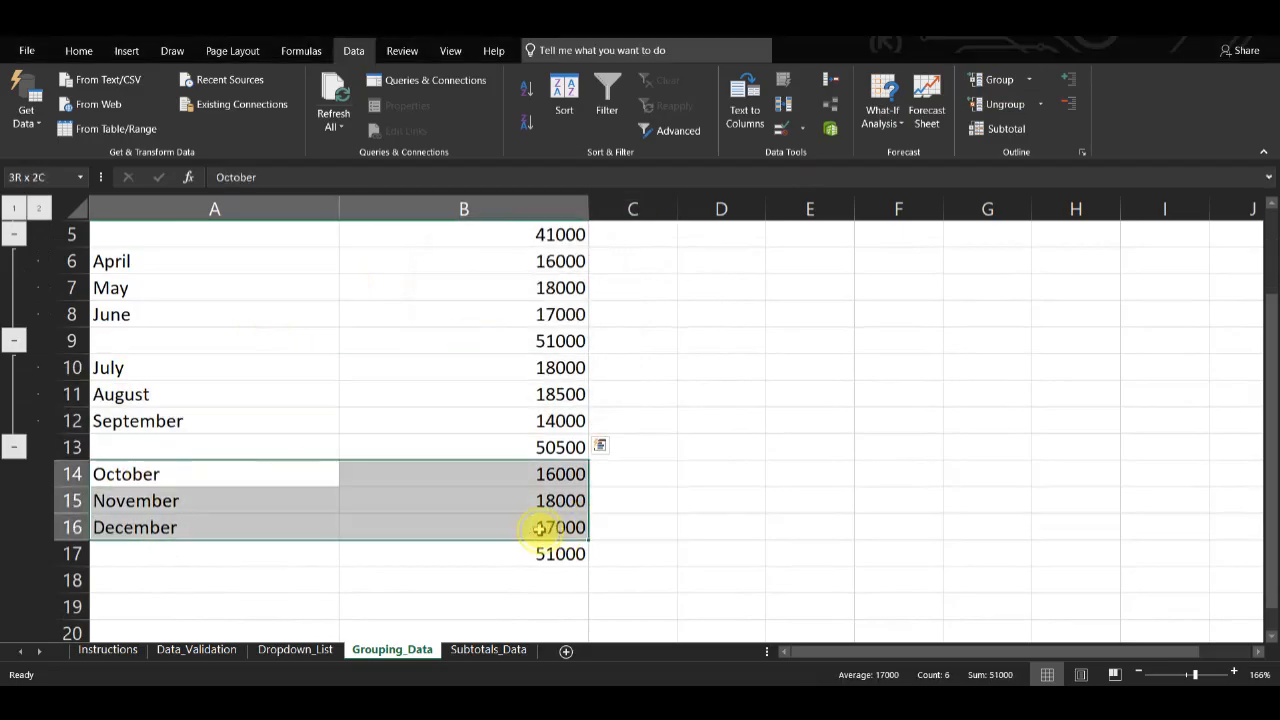
{"action": "left_click", "coordinate": [978, 80]}
{"action": "left_click", "coordinate": [484, 345]}
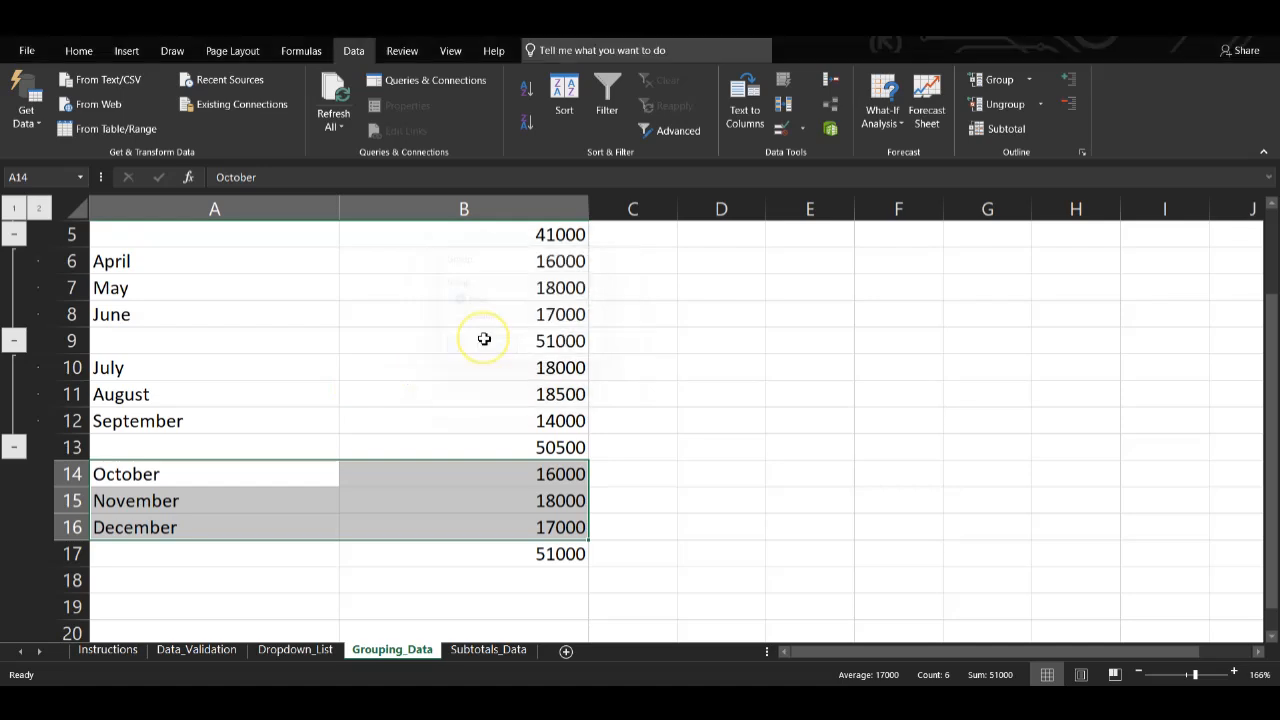
- Label the first two quarterly total rows by entering Q1 in A5 and Q2 in A9
{"action": "scroll", "coordinate": [484, 339], "scroll_direction": "up", "scroll_amount": 2}
{"action": "left_click", "coordinate": [158, 345]}
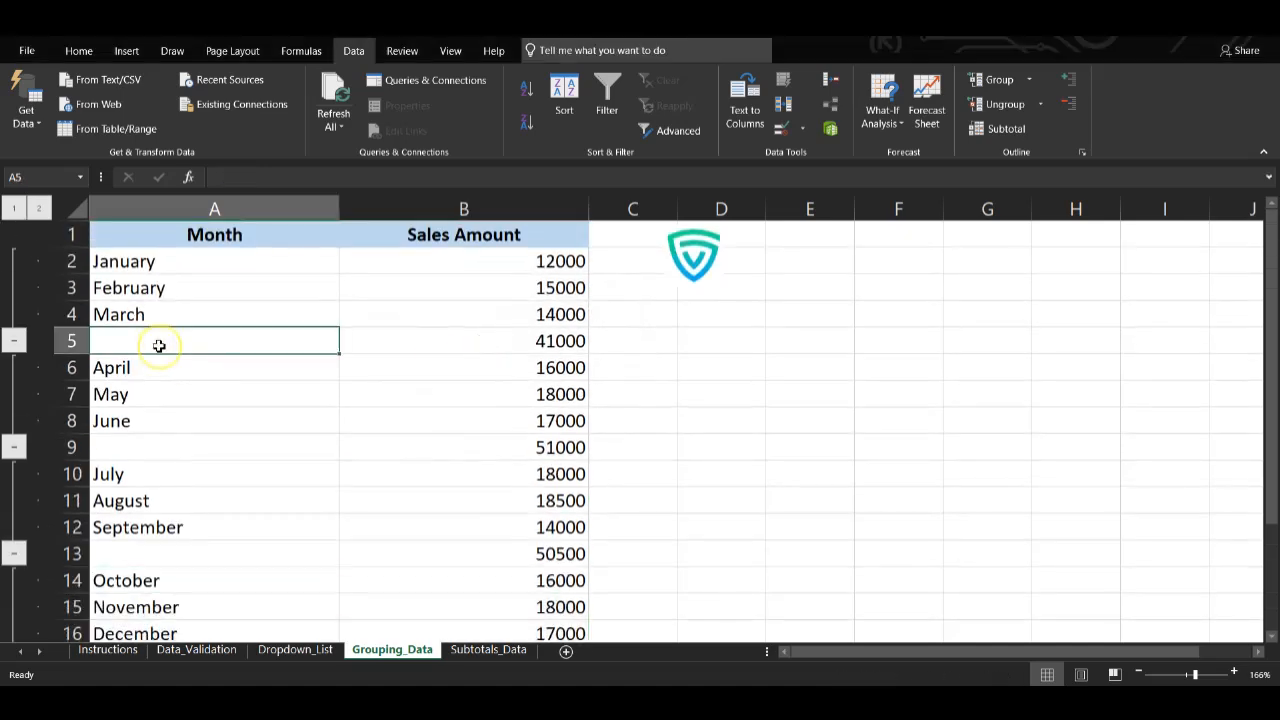
{"action": "type", "text": "Q"}
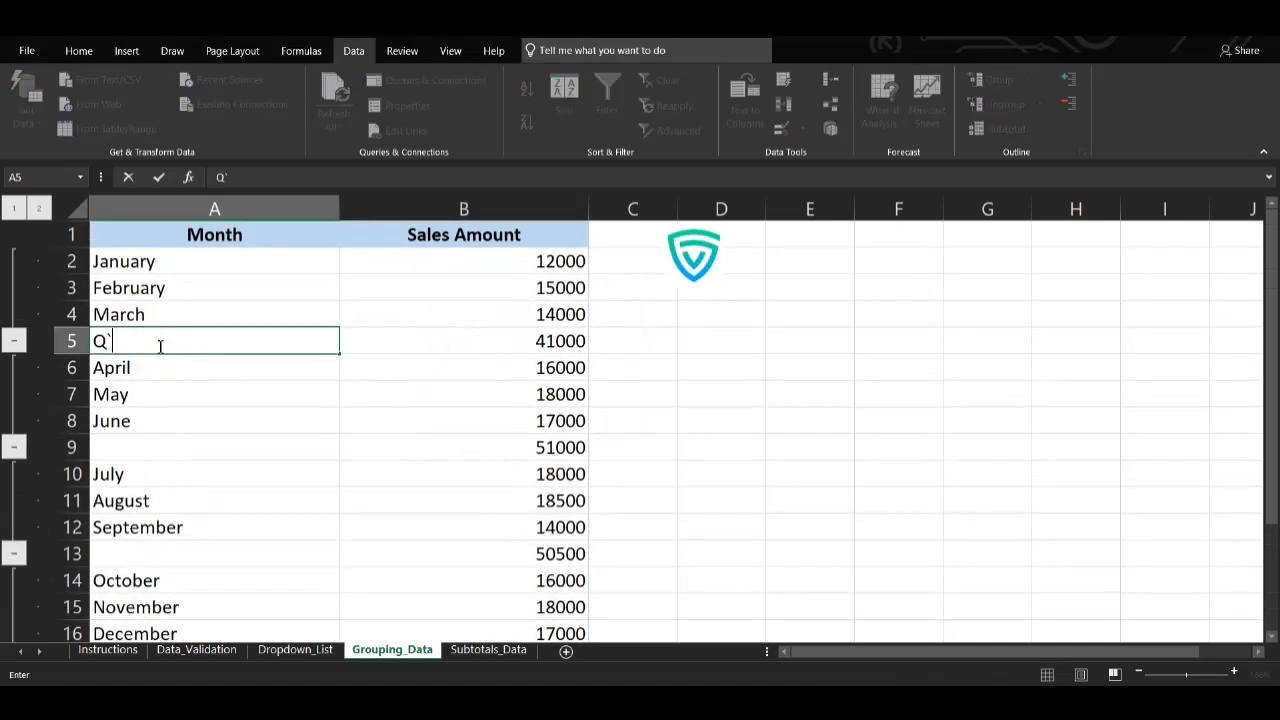
{"action": "key", "text": "Down"}
{"action": "key", "text": "Down"}
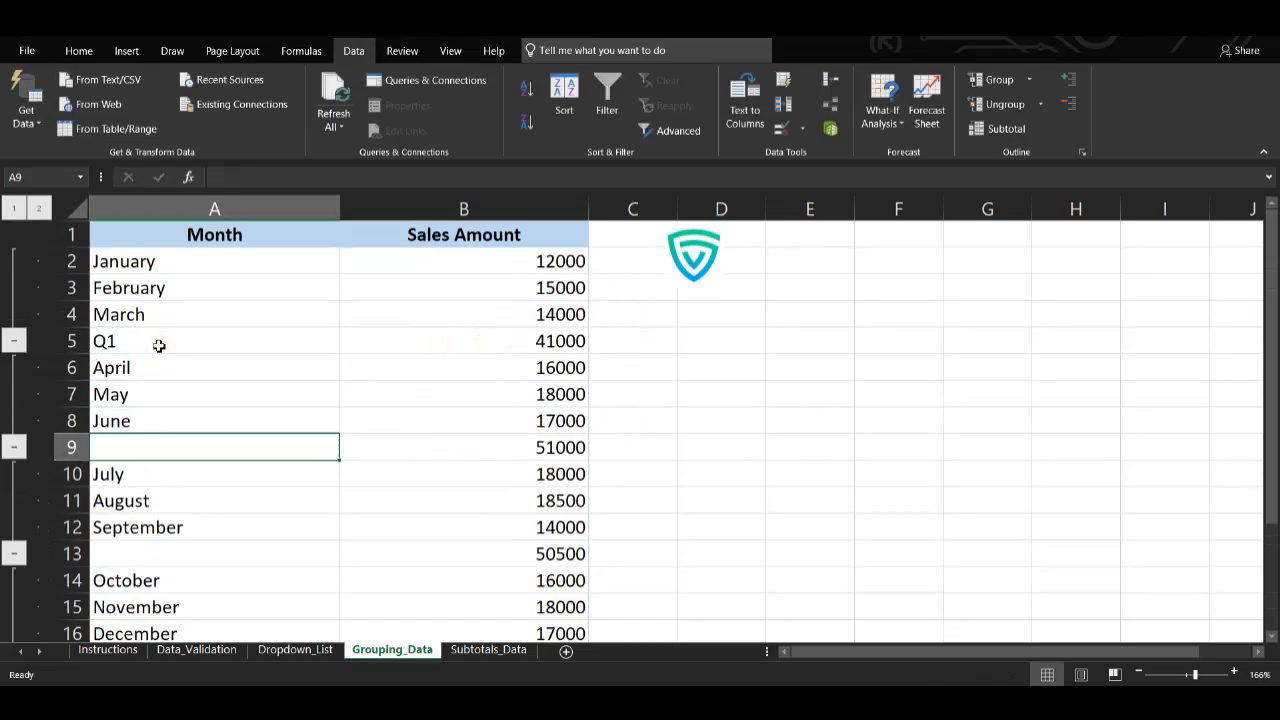
{"action": "type", "text": "Q2"}
{"action": "key", "text": "Return"}
- Label the remaining quarterly total rows by entering Q3 in A13 and Q4 in A17
{"action": "key", "text": "Down"}
{"action": "key", "text": "Down"}
{"action": "key", "text": "Down"}
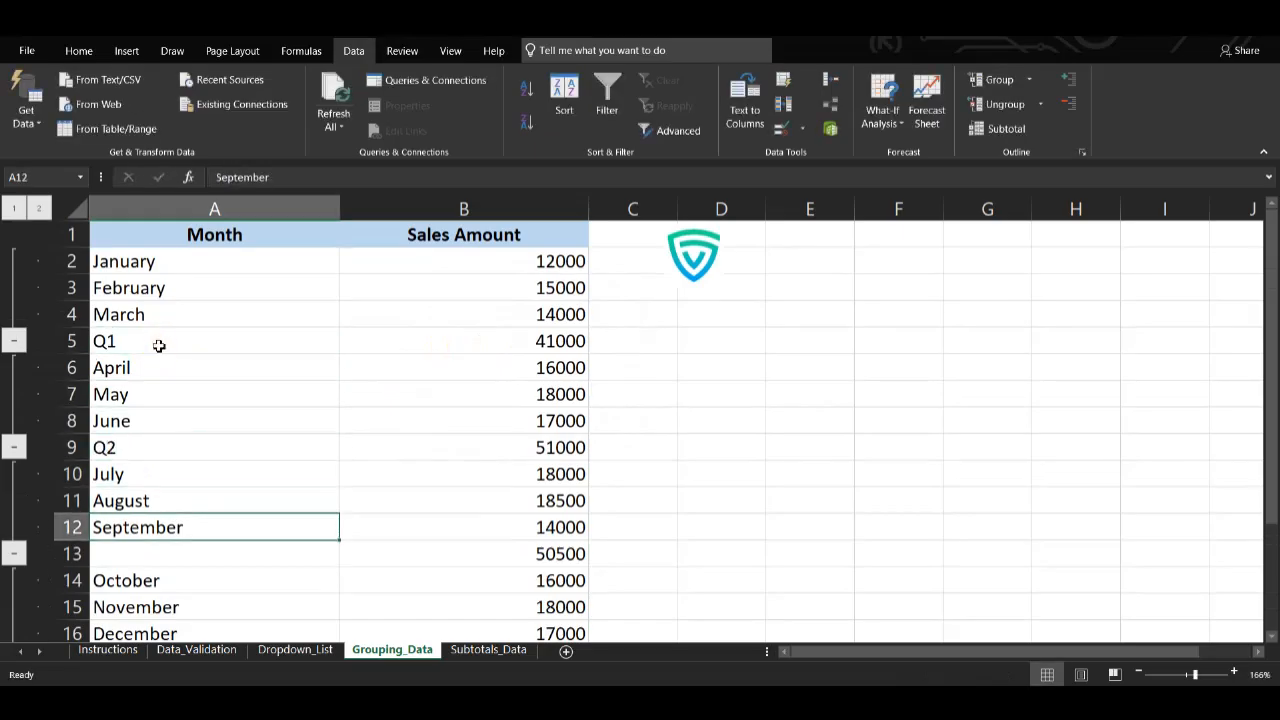
{"action": "type", "text": "Q3"}
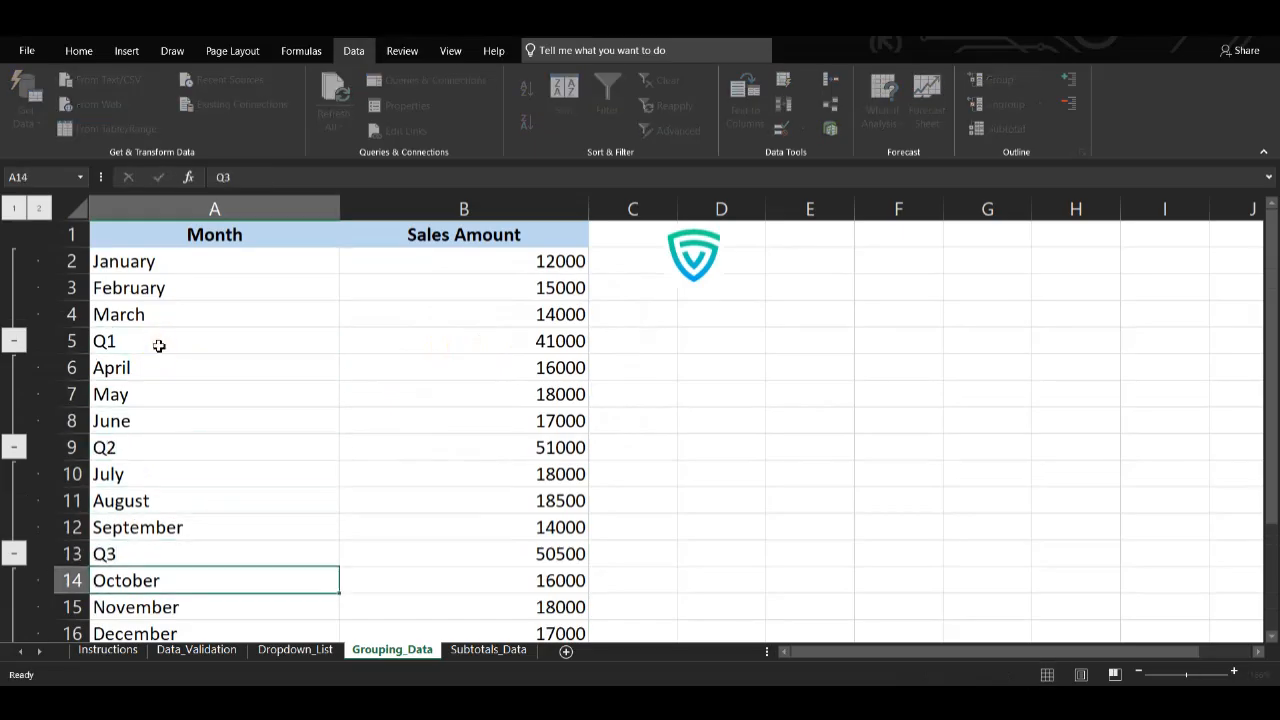
{"action": "key", "text": "Return"}
{"action": "key", "text": "Down"}
{"action": "key", "text": "Down"}
{"action": "key", "text": "Down"}
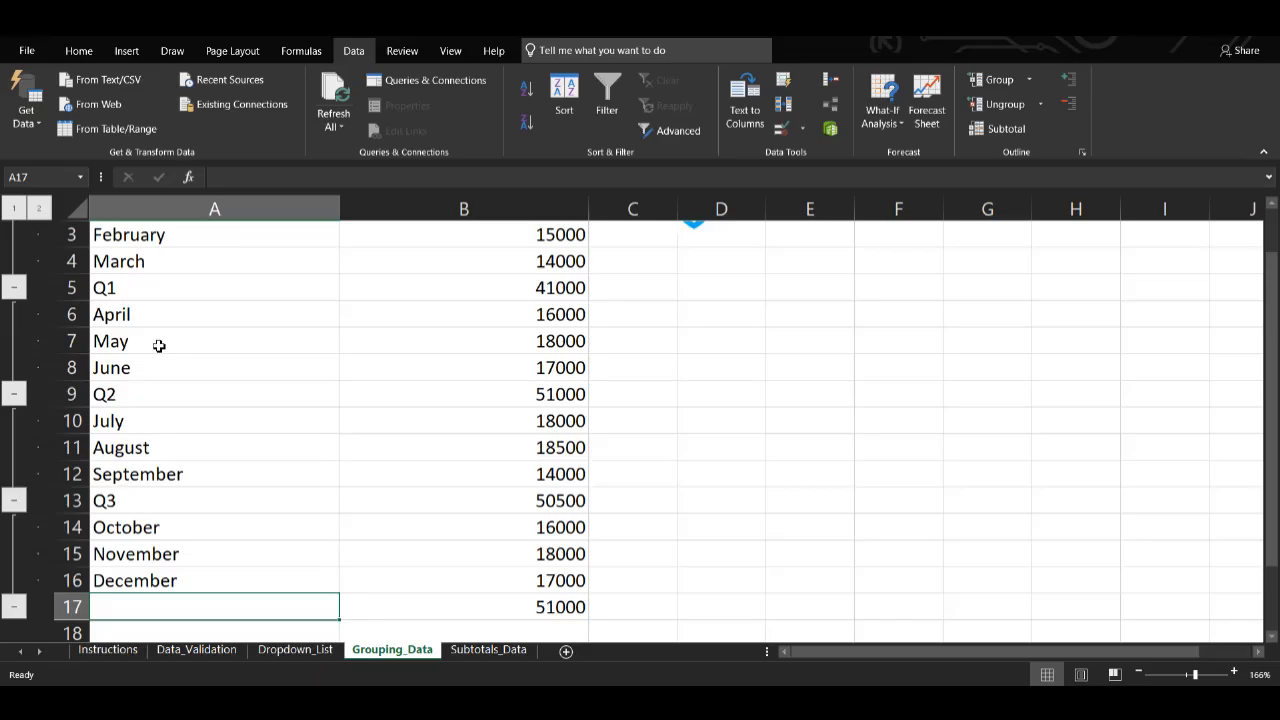
{"action": "type", "text": "Q4"}
{"action": "key", "text": "Return"}
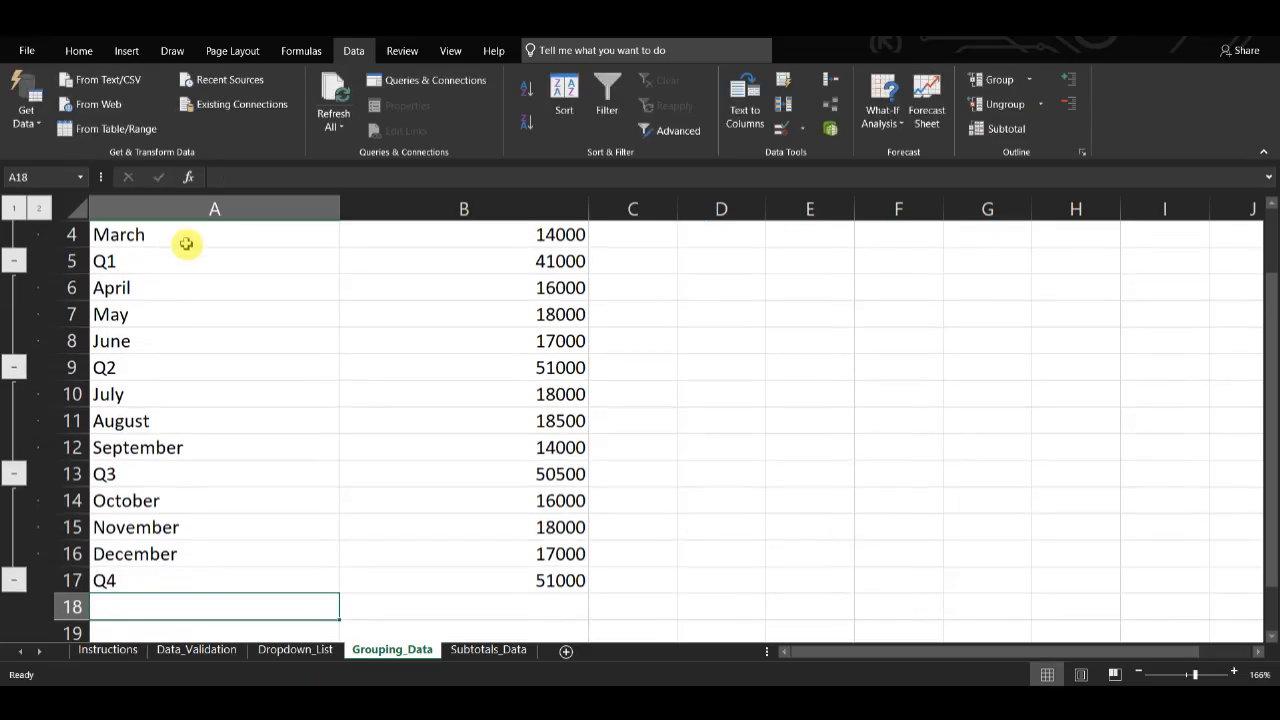
- Collapse all four monthly row groups to leave only the quarterly totals, and select the Q1 label cell
{"action": "scroll", "coordinate": [186, 243], "scroll_direction": "up", "scroll_amount": 1}
{"action": "left_click", "coordinate": [15, 340]}
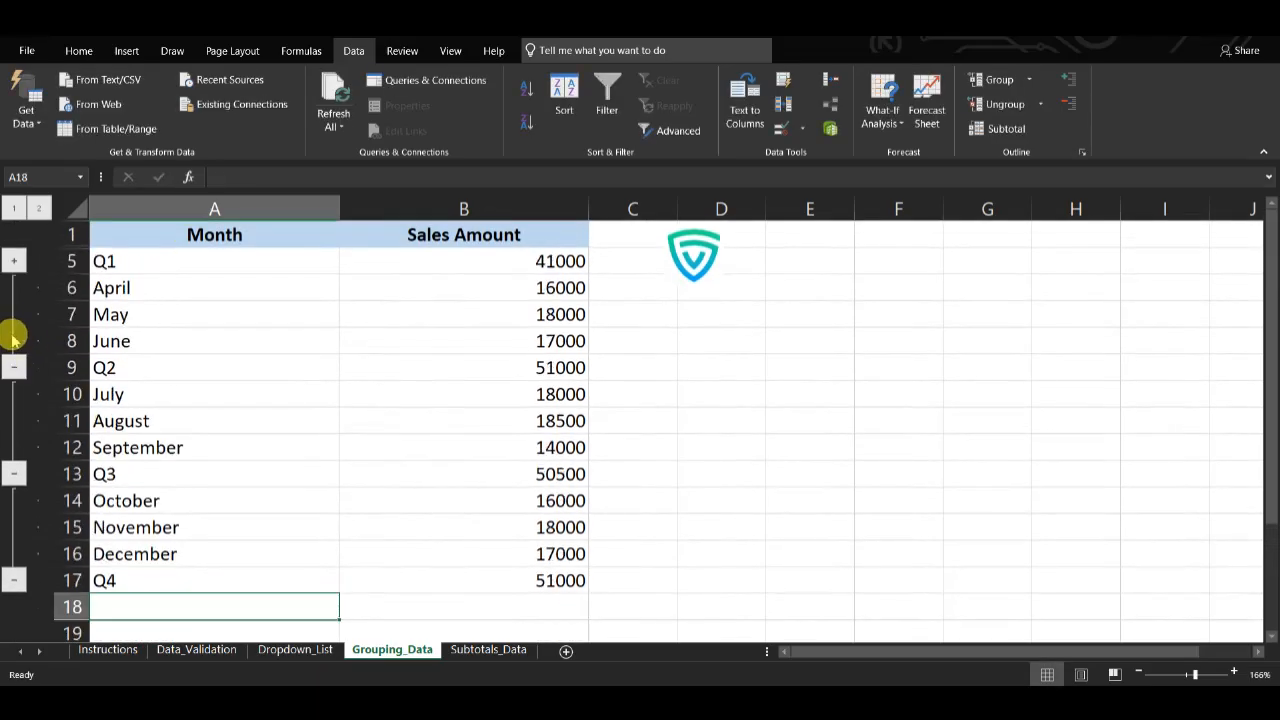
{"action": "left_click", "coordinate": [14, 367]}
{"action": "left_click", "coordinate": [14, 394]}
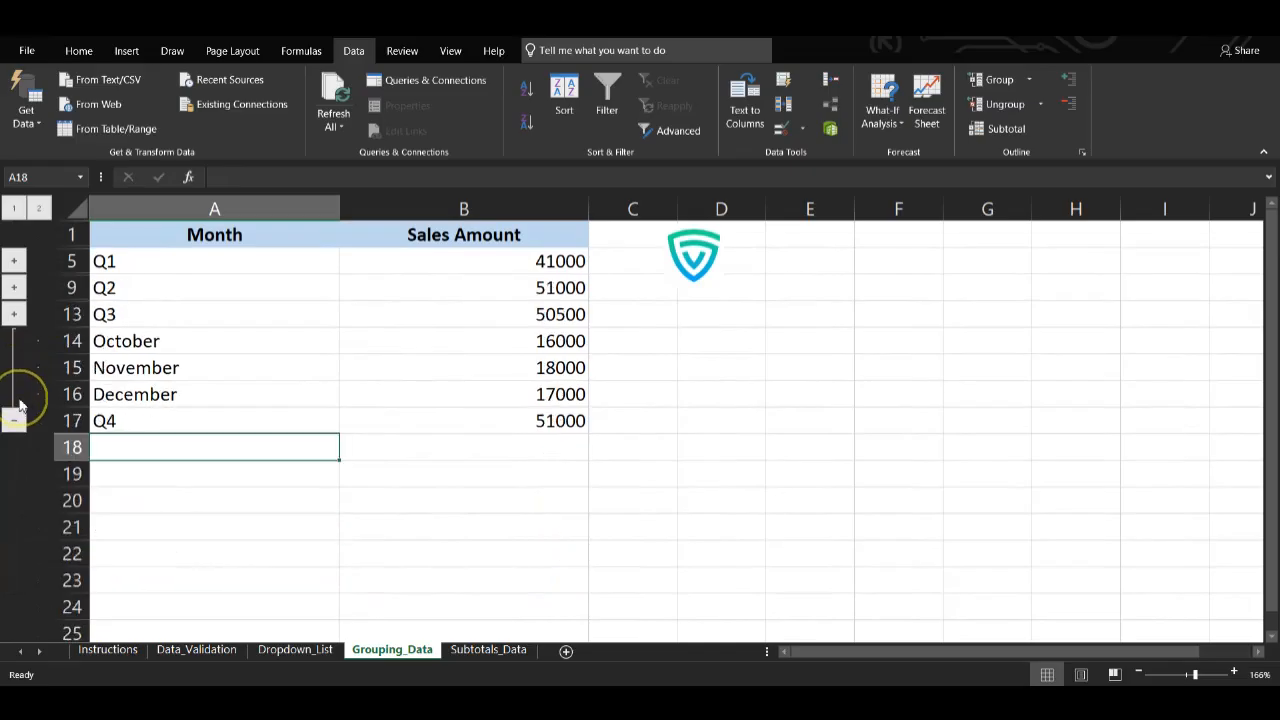
{"action": "left_click", "coordinate": [14, 420]}
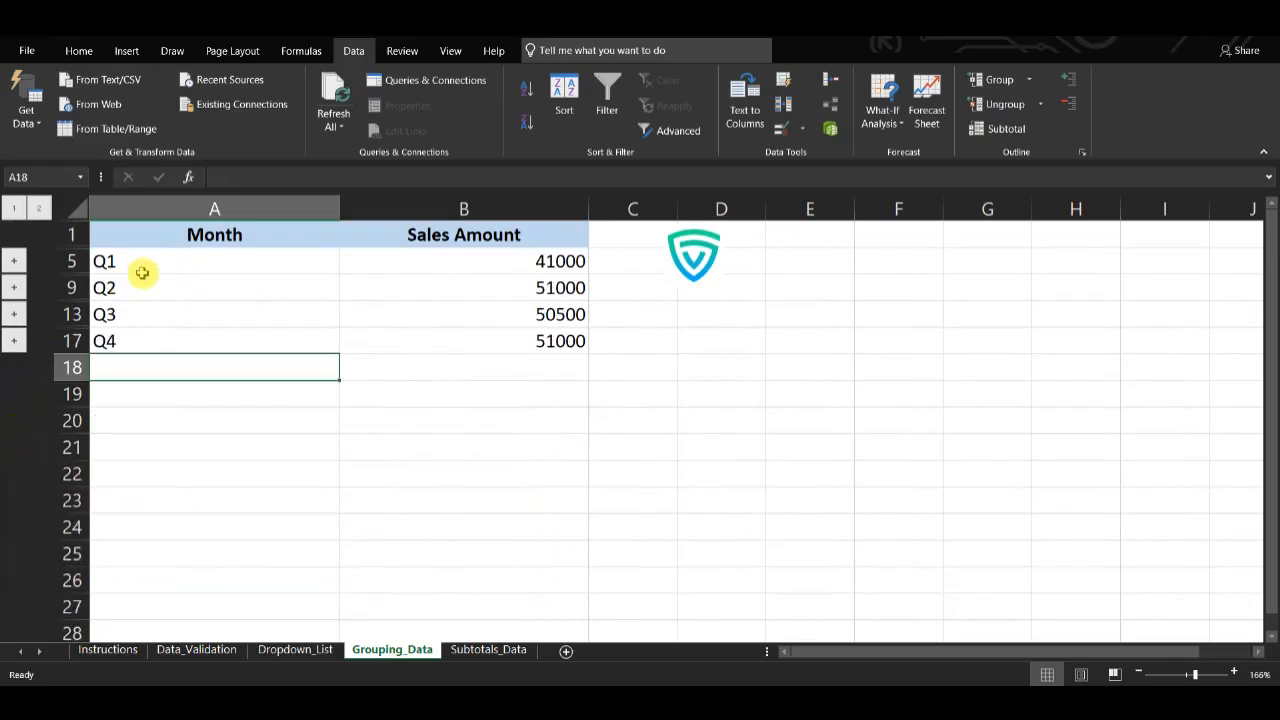
{"action": "left_click", "coordinate": [104, 261]}
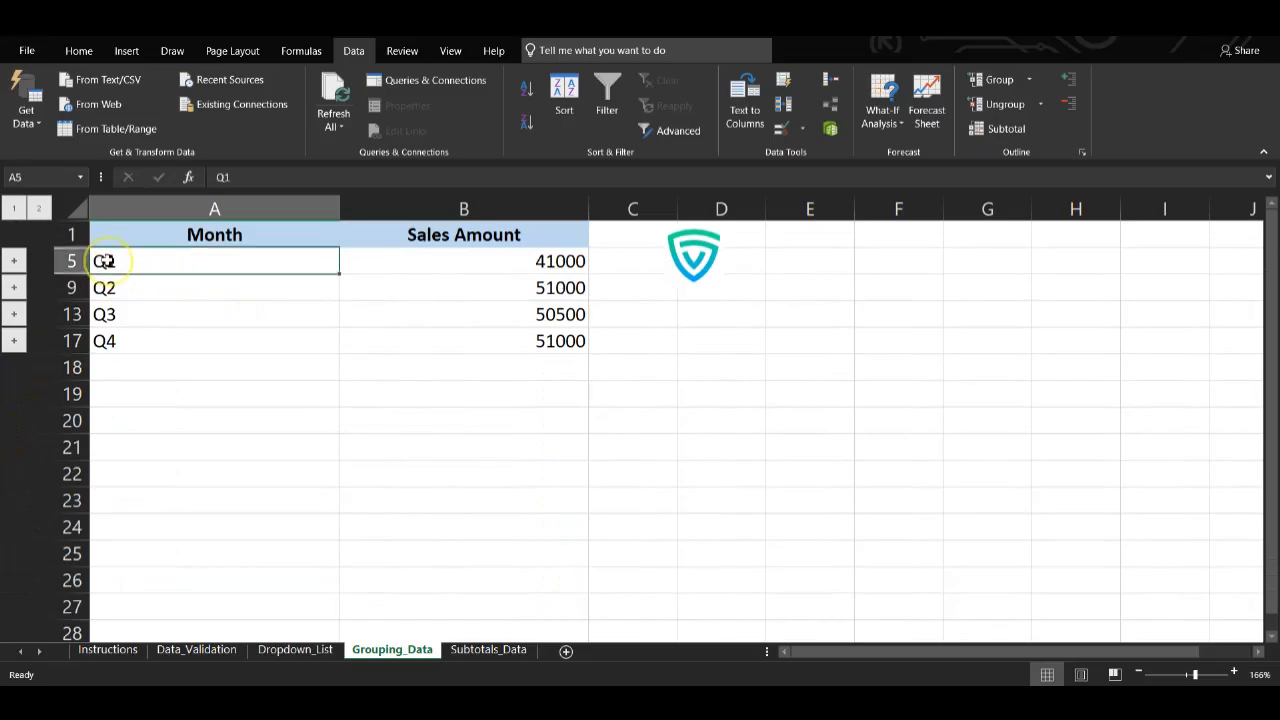
- Select the quarterly totals in A5:B17, and open the Subtotals_Data sheet to look over its department sales entries
{"action": "left_click", "coordinate": [535, 340]}
{"action": "left_click_drag", "start_coordinate": [354, 313], "coordinate": [162, 266]}
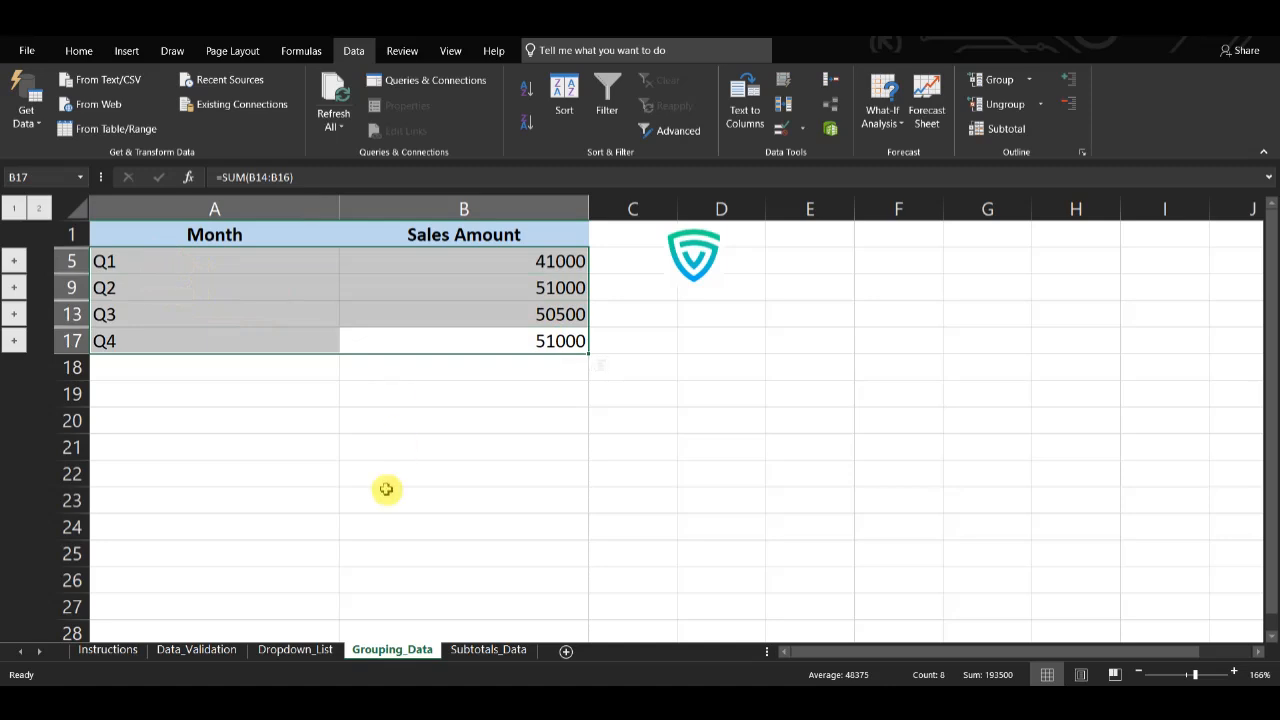
{"action": "left_click", "coordinate": [474, 651]}
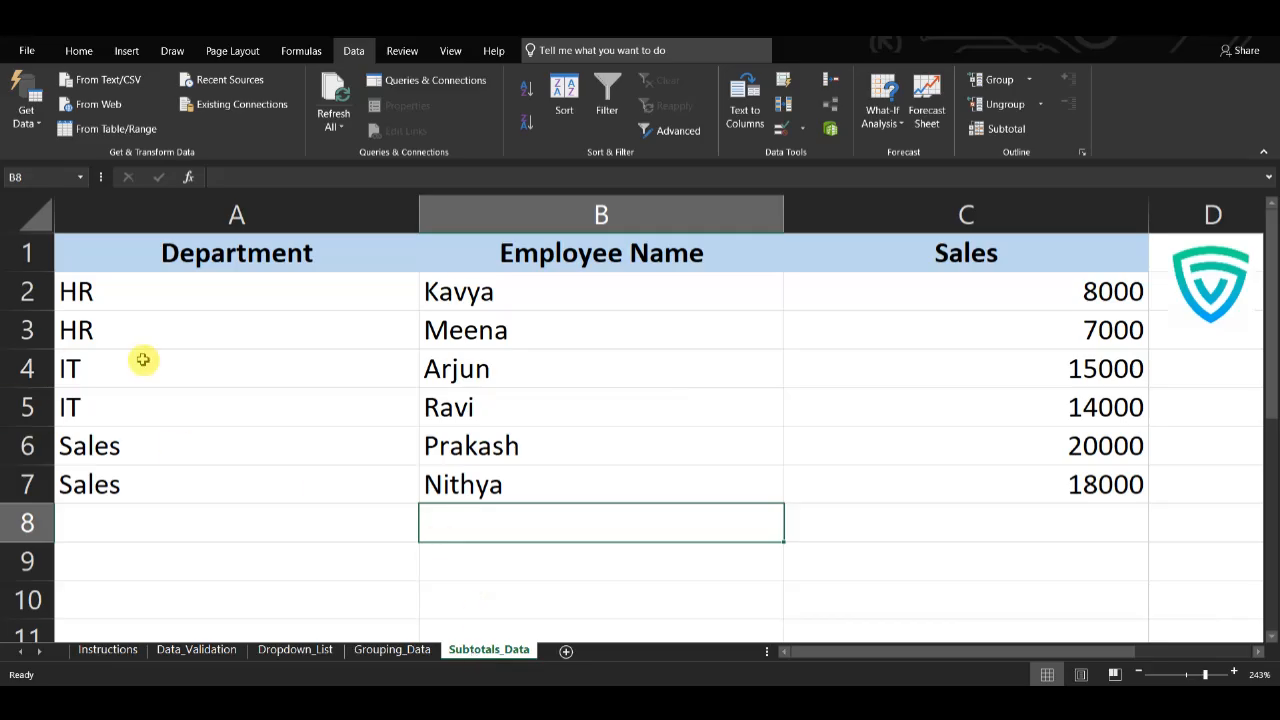
{"action": "left_click_drag", "start_coordinate": [109, 257], "coordinate": [110, 292]}
{"action": "left_click_drag", "start_coordinate": [710, 477], "coordinate": [880, 500]}
{"action": "left_click", "coordinate": [820, 482]}
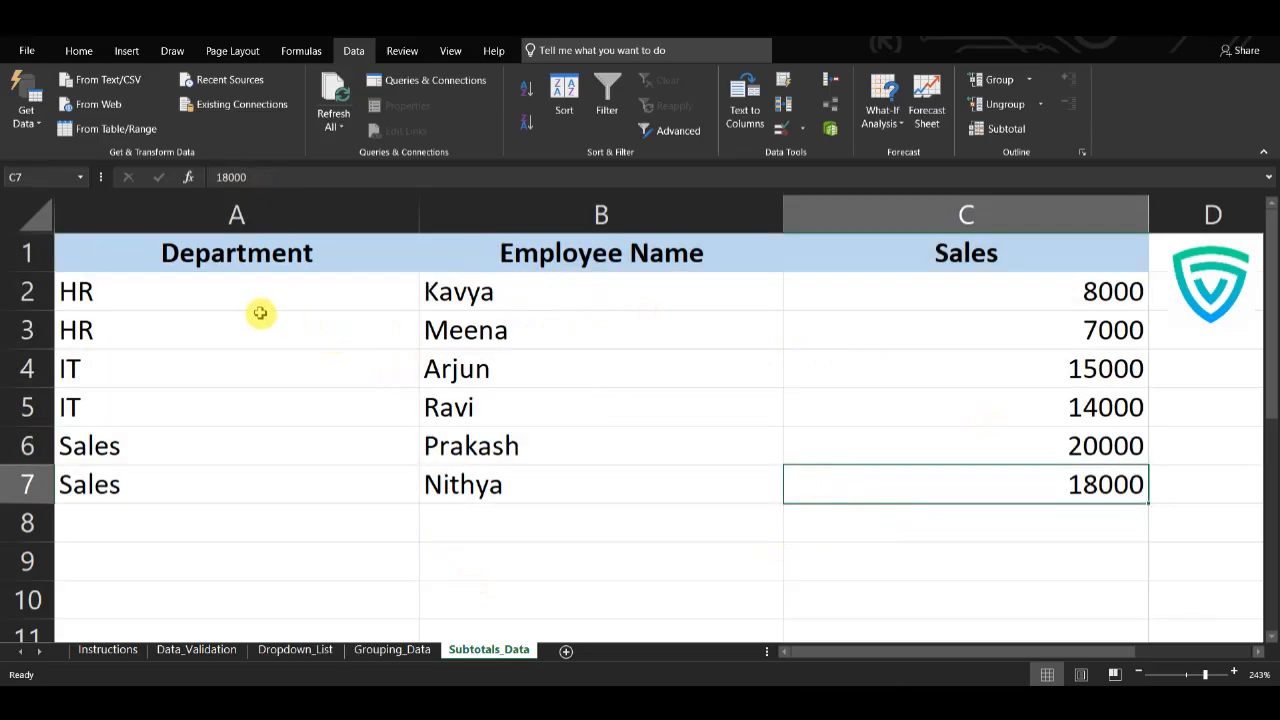
{"action": "left_click_drag", "start_coordinate": [260, 300], "coordinate": [260, 316]}
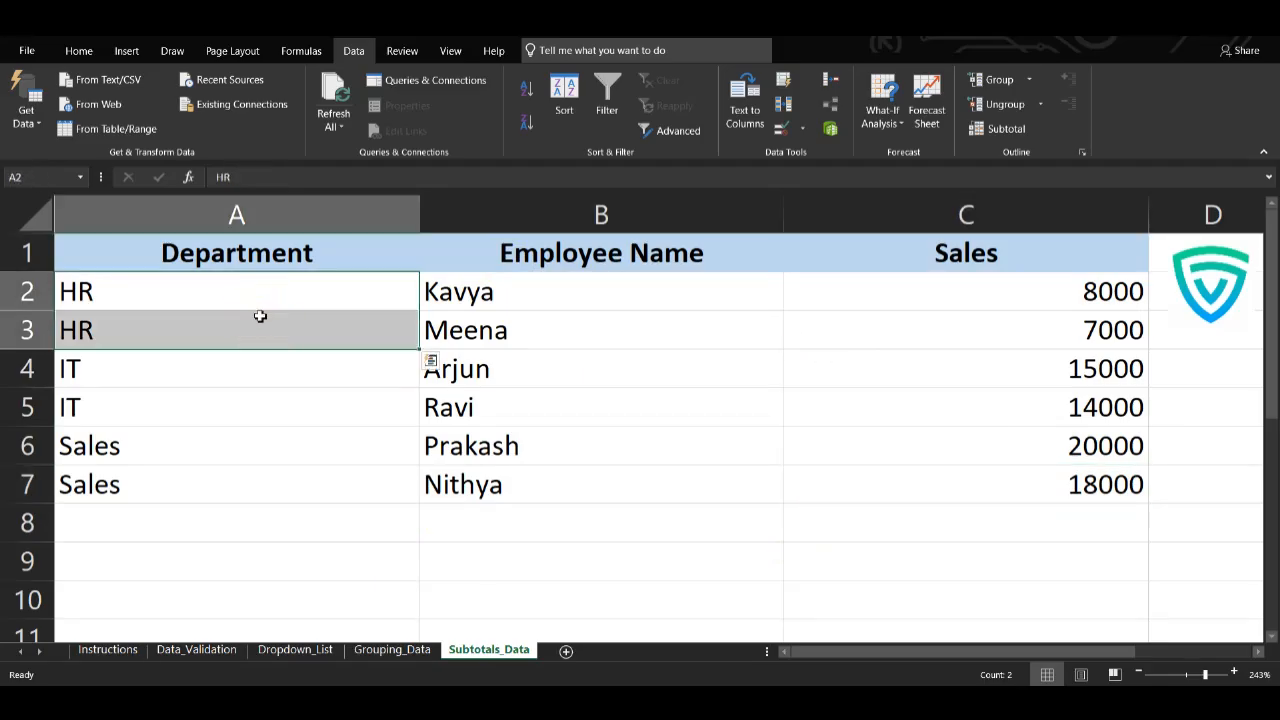
- Add Sum subtotals of Sales at each change in Department to the table in A1:C7
{"action": "left_click_drag", "start_coordinate": [243, 254], "coordinate": [1031, 497]}
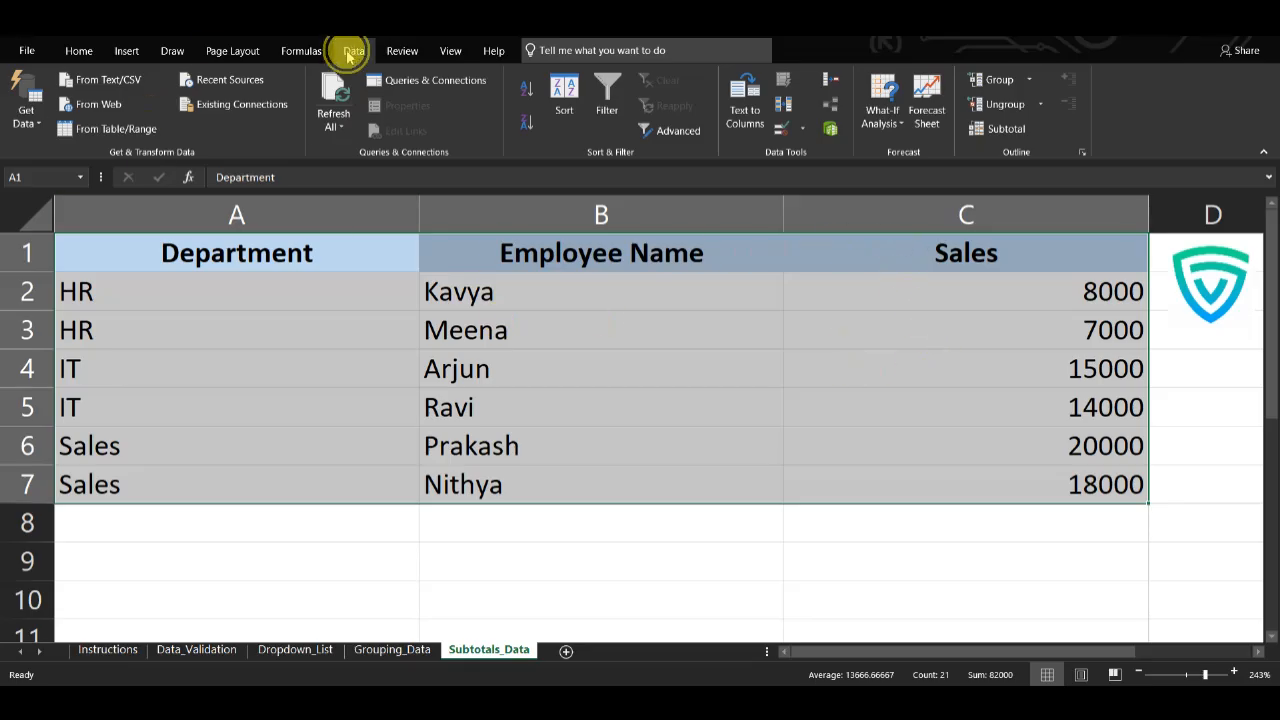
{"action": "left_click", "coordinate": [998, 141]}
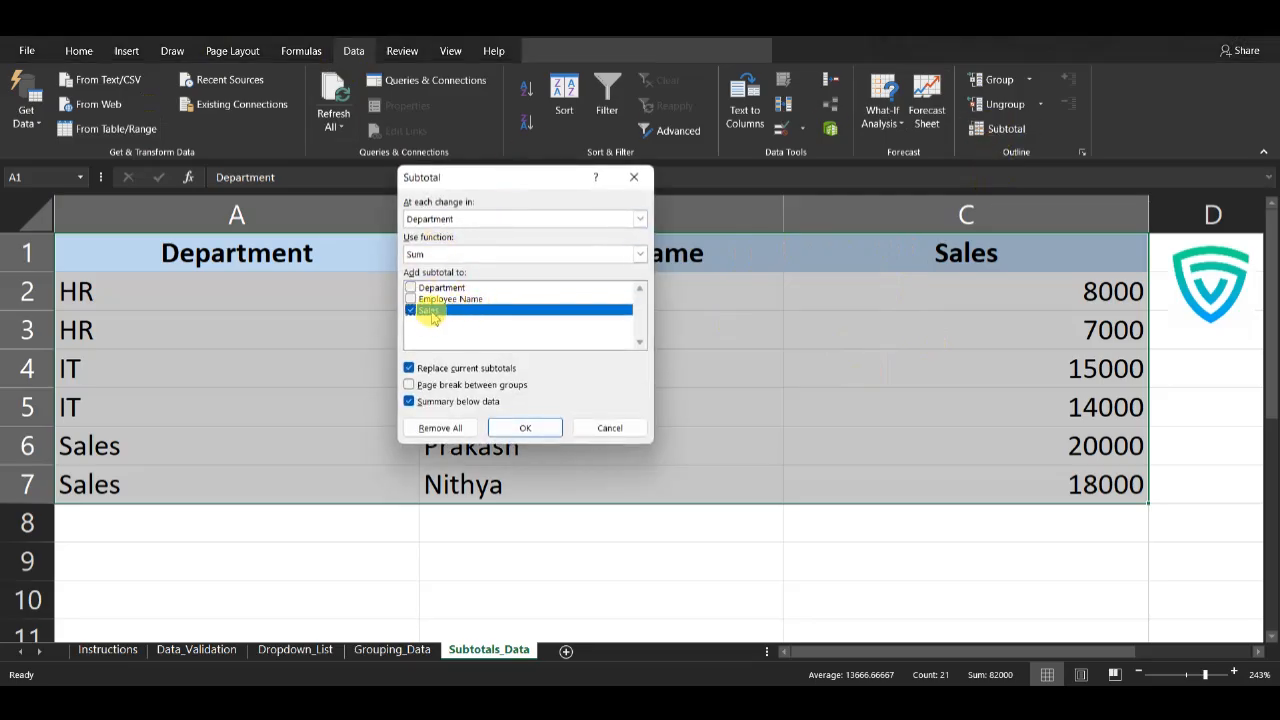
{"action": "left_click", "coordinate": [476, 218]}
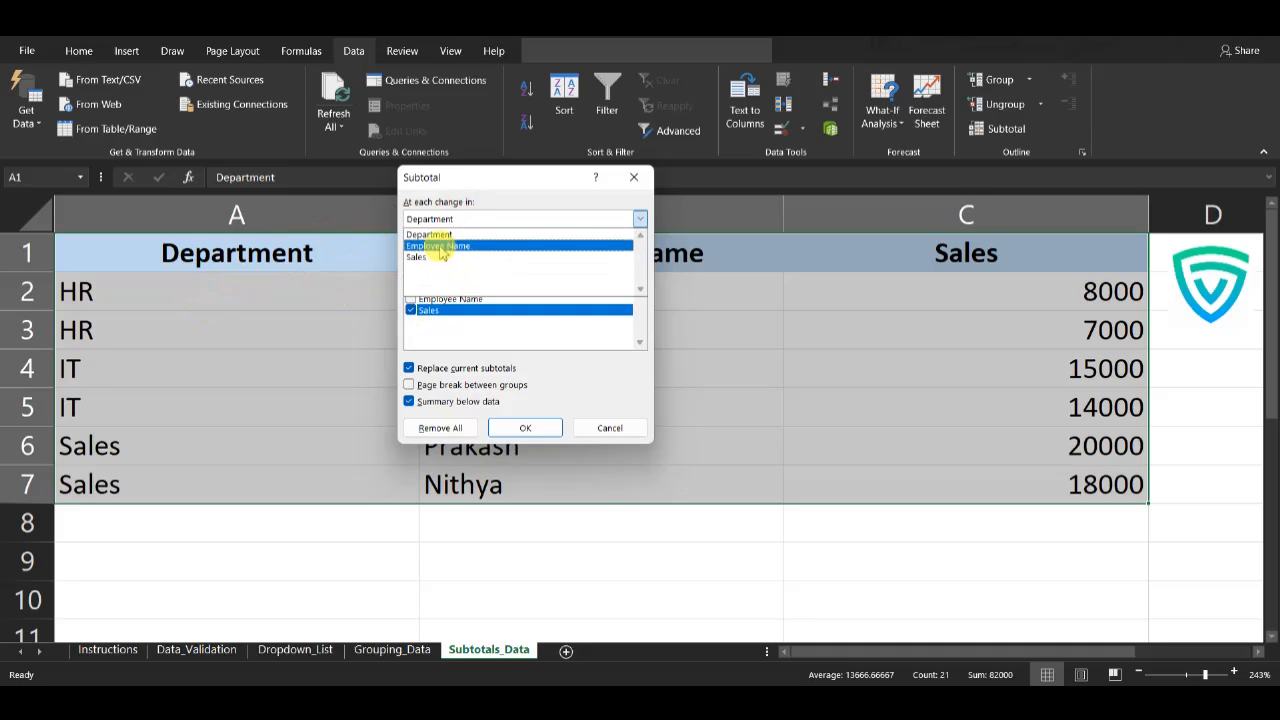
{"action": "left_click", "coordinate": [440, 248]}
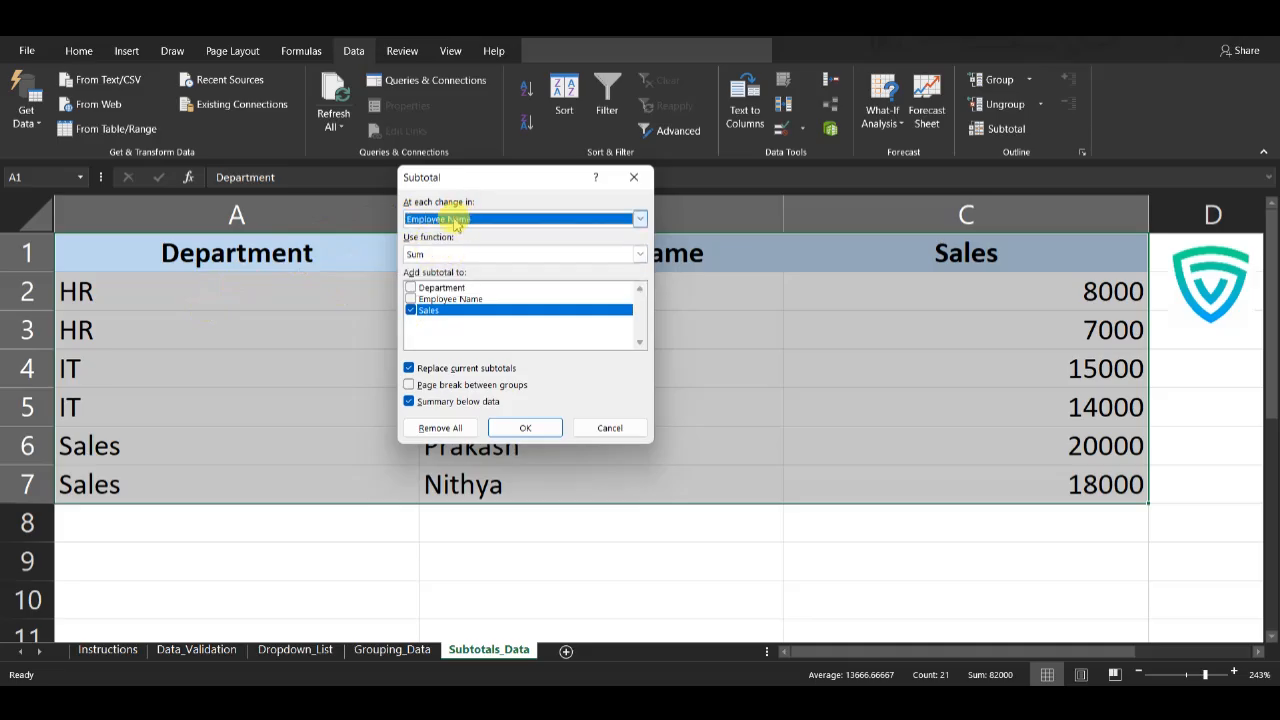
{"action": "left_click", "coordinate": [455, 220]}
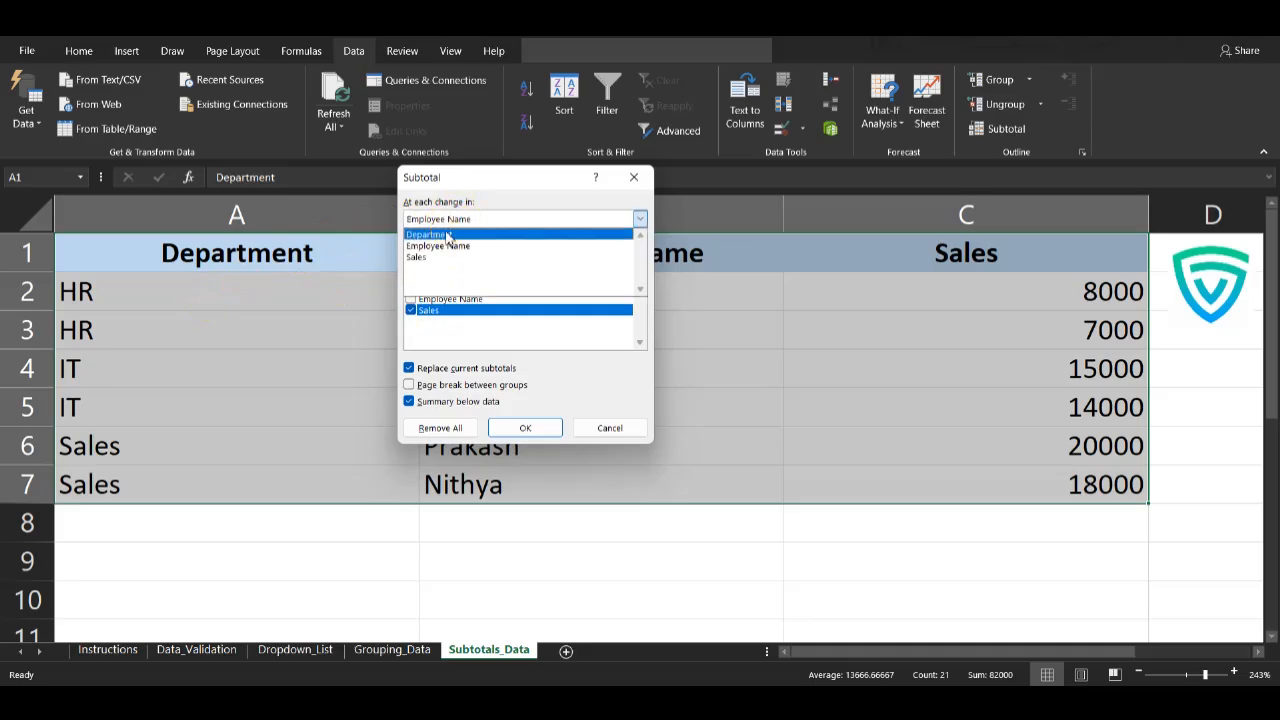
{"action": "left_click", "coordinate": [447, 236]}
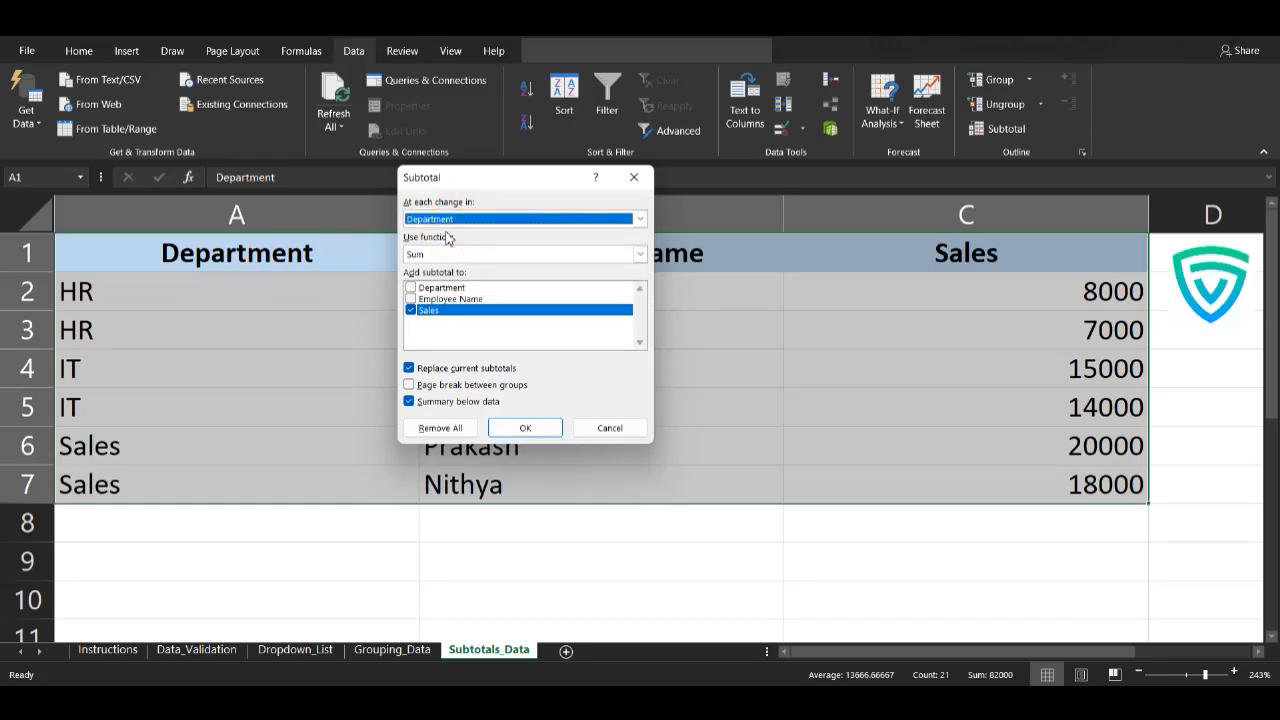
{"action": "left_click", "coordinate": [524, 430]}
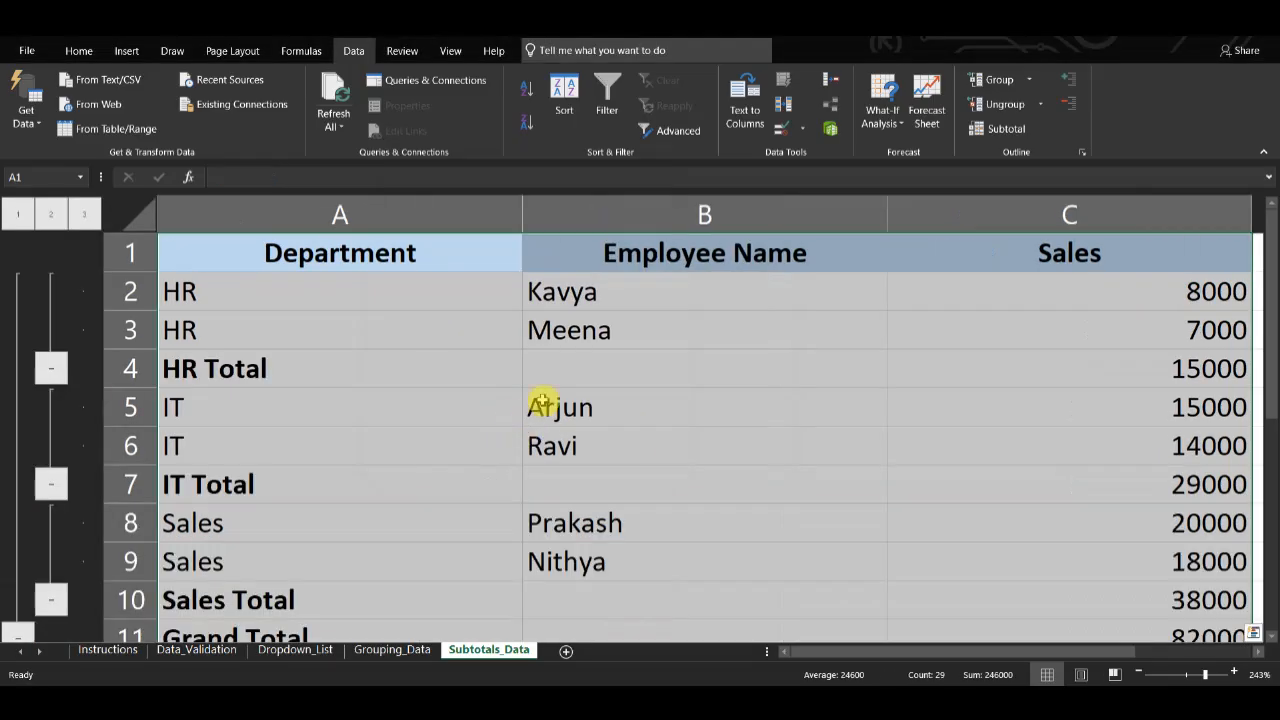
- Examine the HR entries and the subtotal formula in the HR Total row
{"action": "scroll", "coordinate": [677, 416], "scroll_direction": "down", "scroll_amount": 3}
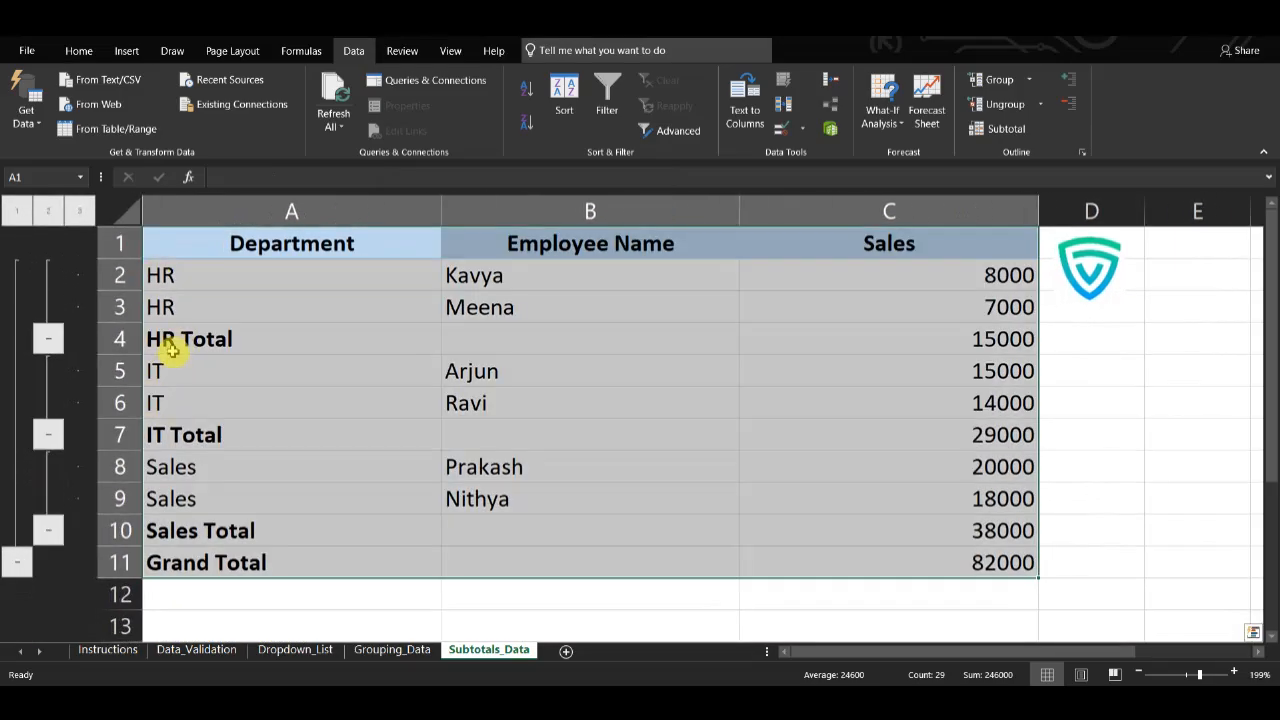
{"action": "left_click", "coordinate": [173, 344]}
{"action": "key", "text": "Right"}
{"action": "key", "text": "Right"}
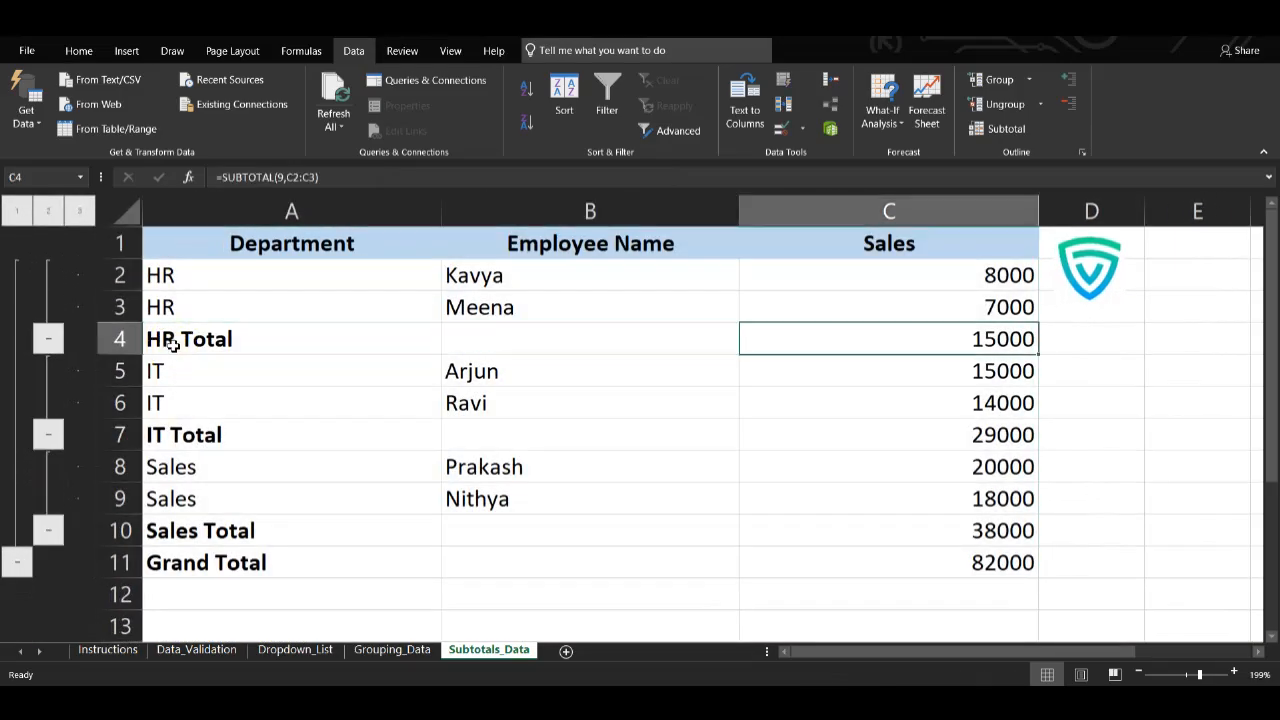
{"action": "key", "text": "Left"}
{"action": "key", "text": "Left"}
{"action": "key", "text": "Up"}
{"action": "key", "text": "Up"}
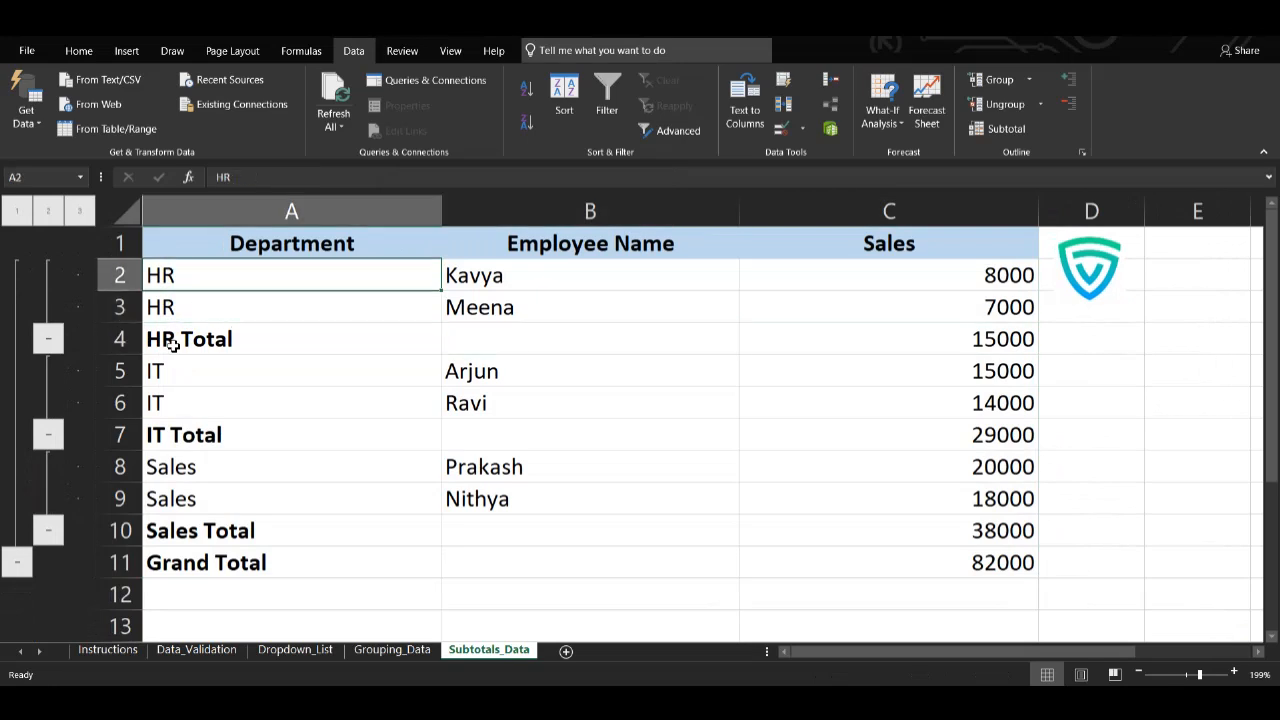
{"action": "key", "text": "Right"}
{"action": "key", "text": "Right"}
{"action": "key", "text": "Down"}
{"action": "key", "text": "Down"}
{"action": "key", "text": "Down"}
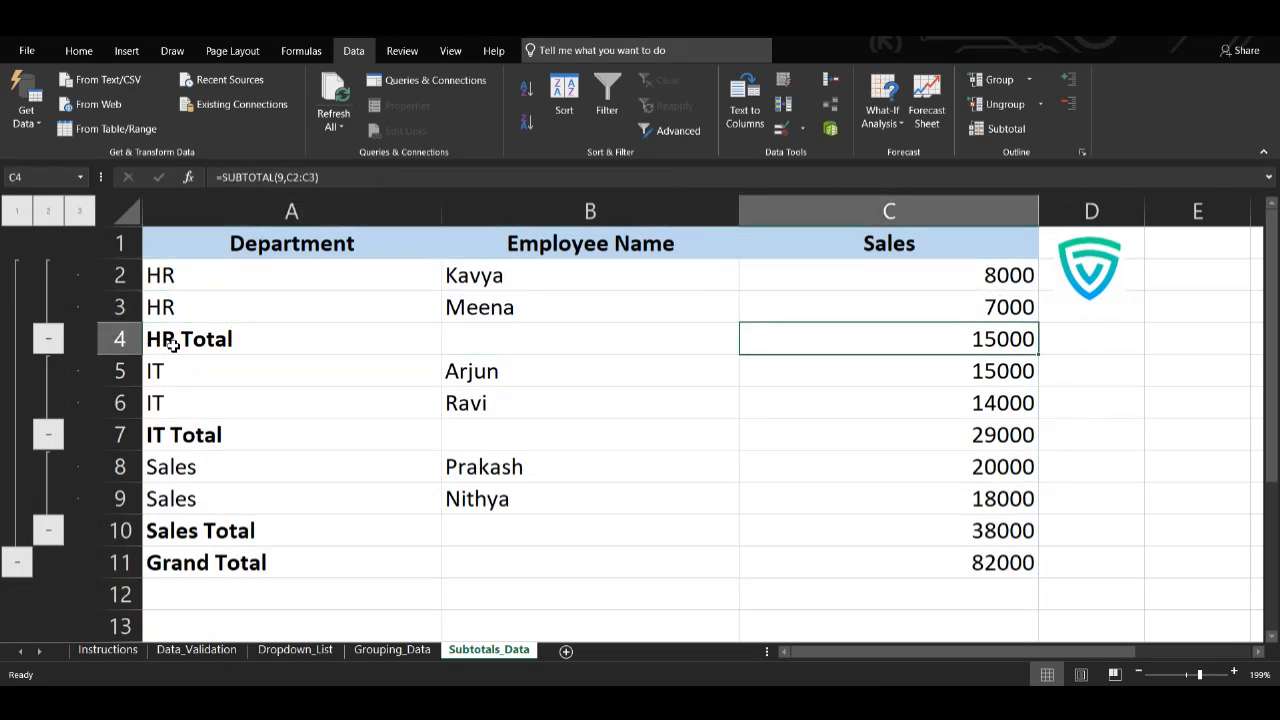
- Examine the IT Total row and its subtotal formula in the Sales column
{"action": "key", "text": "Down"}
{"action": "key", "text": "Down"}
{"action": "key", "text": "Left"}
{"action": "key", "text": "Left"}
{"action": "key", "text": "Right"}
{"action": "key", "text": "Right"}
{"action": "key", "text": "Right"}
{"action": "key", "text": "Left"}
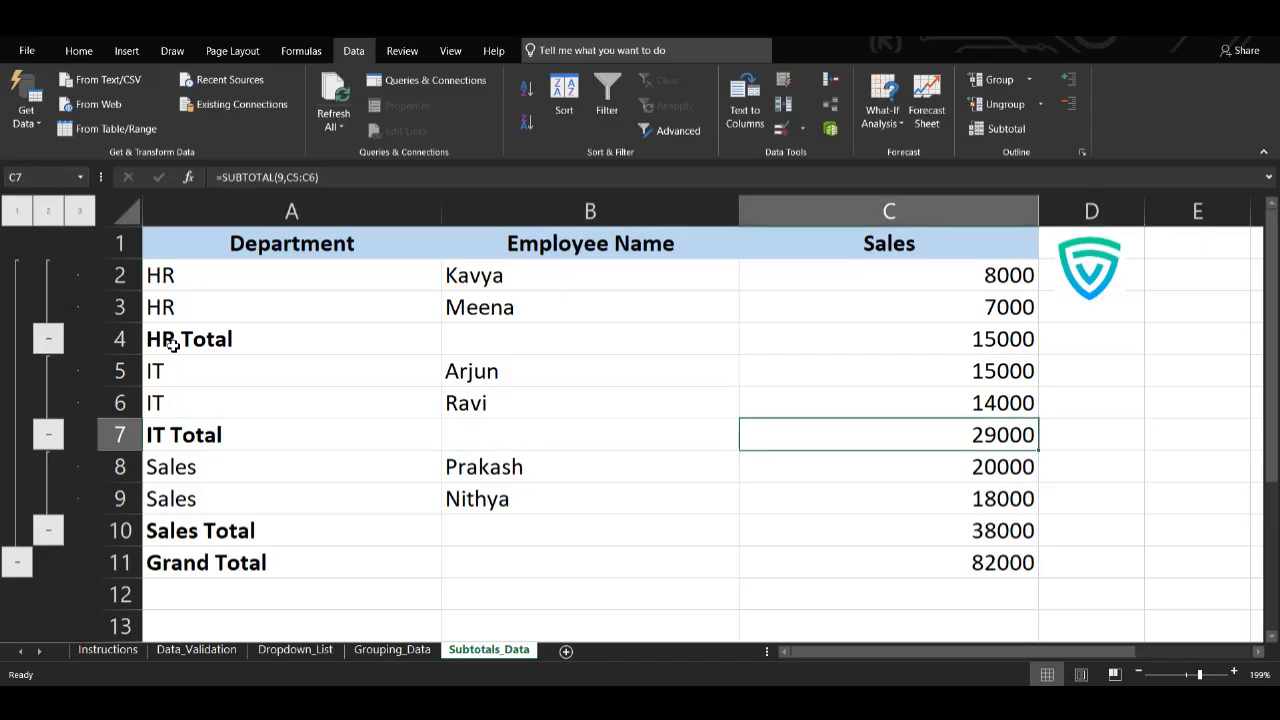
{"action": "key", "text": "Left"}
{"action": "key", "text": "Left"}
- Examine the Sales Total row across its columns and return to the HR subtotal in C4
{"action": "key", "text": "Down"}
{"action": "key", "text": "Down"}
{"action": "key", "text": "Down"}
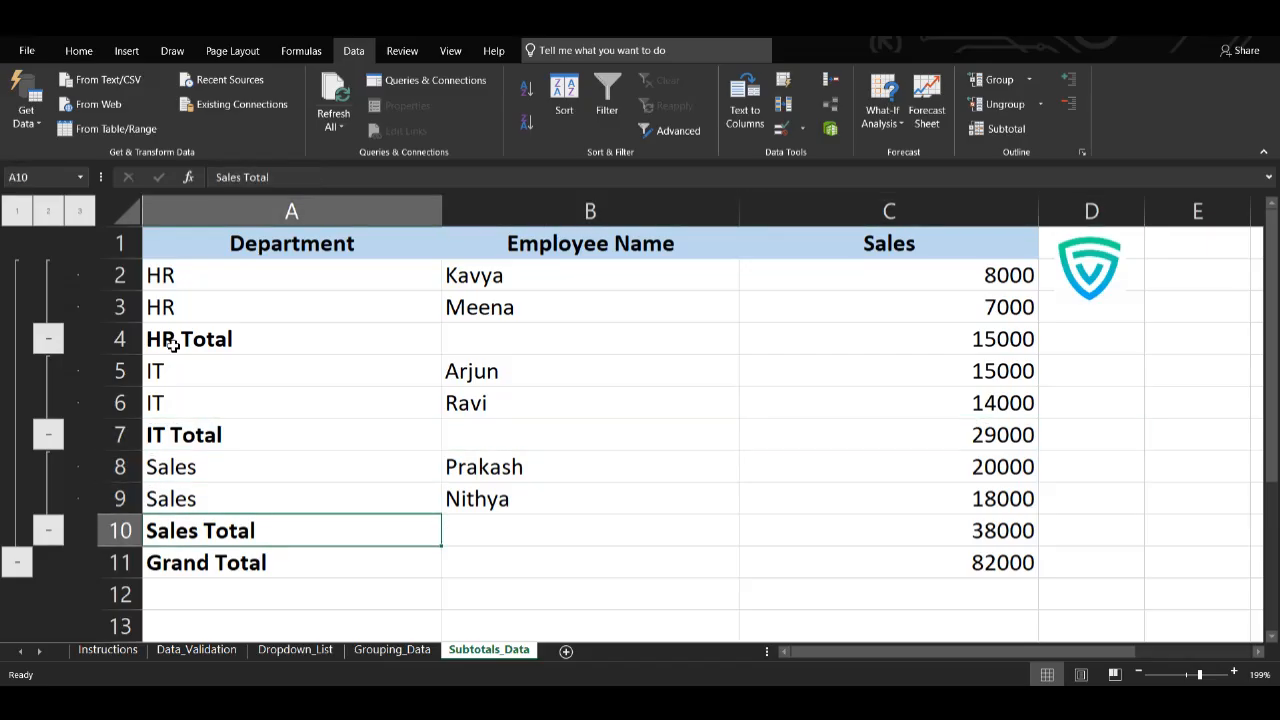
{"action": "key", "text": "Right"}
{"action": "key", "text": "Right"}
{"action": "key", "text": "Right"}
{"action": "key", "text": "Left"}
{"action": "key", "text": "Left"}
{"action": "key", "text": "Right"}
{"action": "key", "text": "Left"}
{"action": "key", "text": "Left"}
{"action": "key", "text": "Right"}
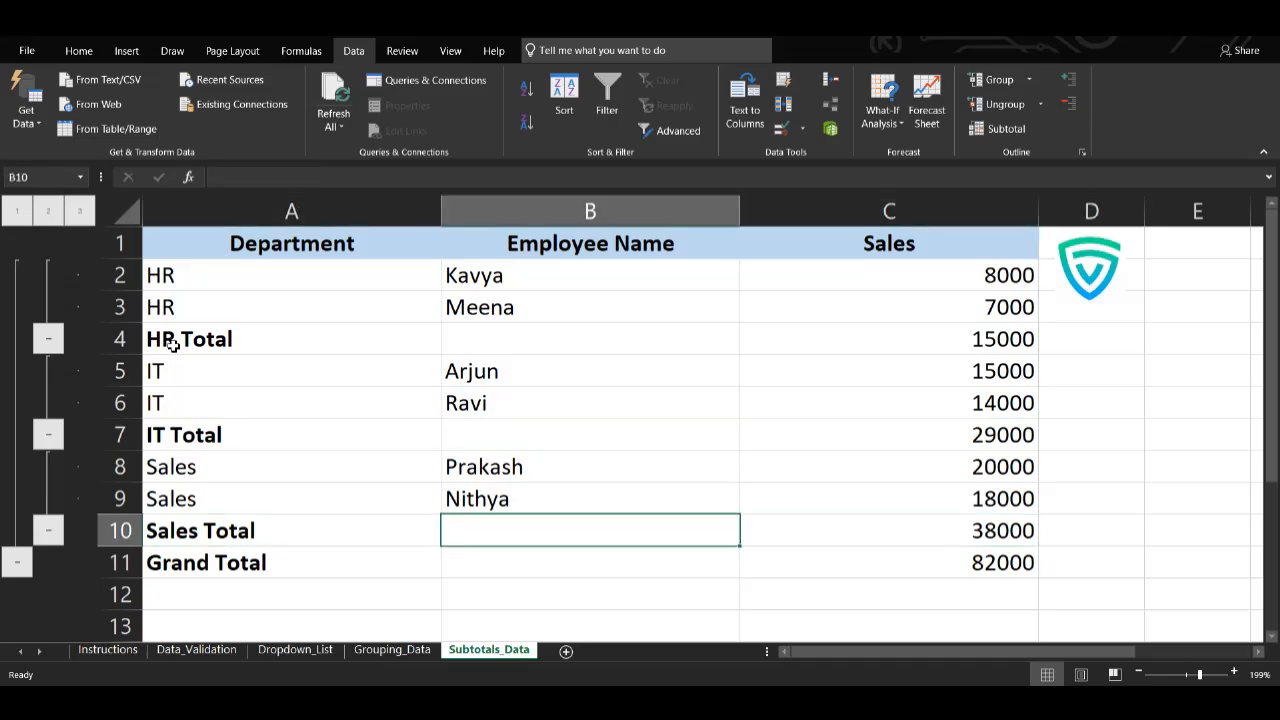
{"action": "key", "text": "Right"}
{"action": "key", "text": "Up"}
{"action": "key", "text": "Up"}
{"action": "key", "text": "Up"}
{"action": "key", "text": "Up"}
{"action": "key", "text": "Up"}
{"action": "key", "text": "Up"}
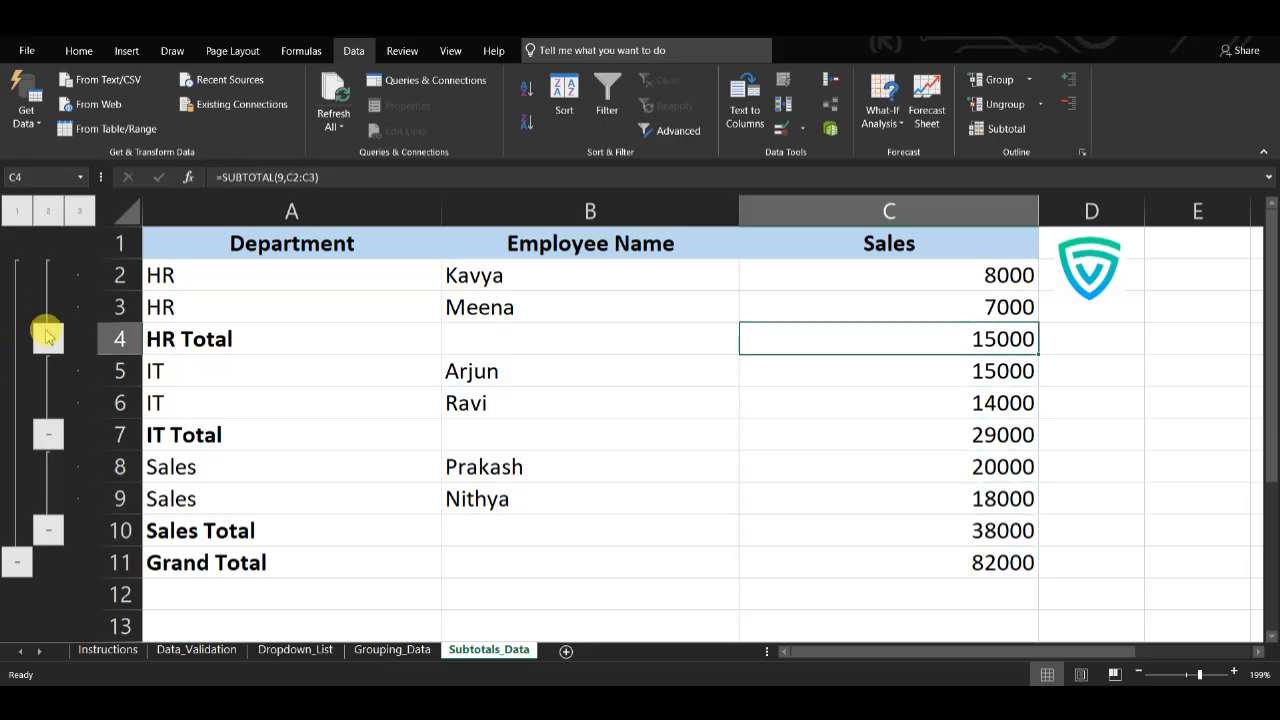
- Collapse the HR, IT and Sales detail rows to leave only the totals, and select A1:C11
{"action": "left_click", "coordinate": [47, 337]}
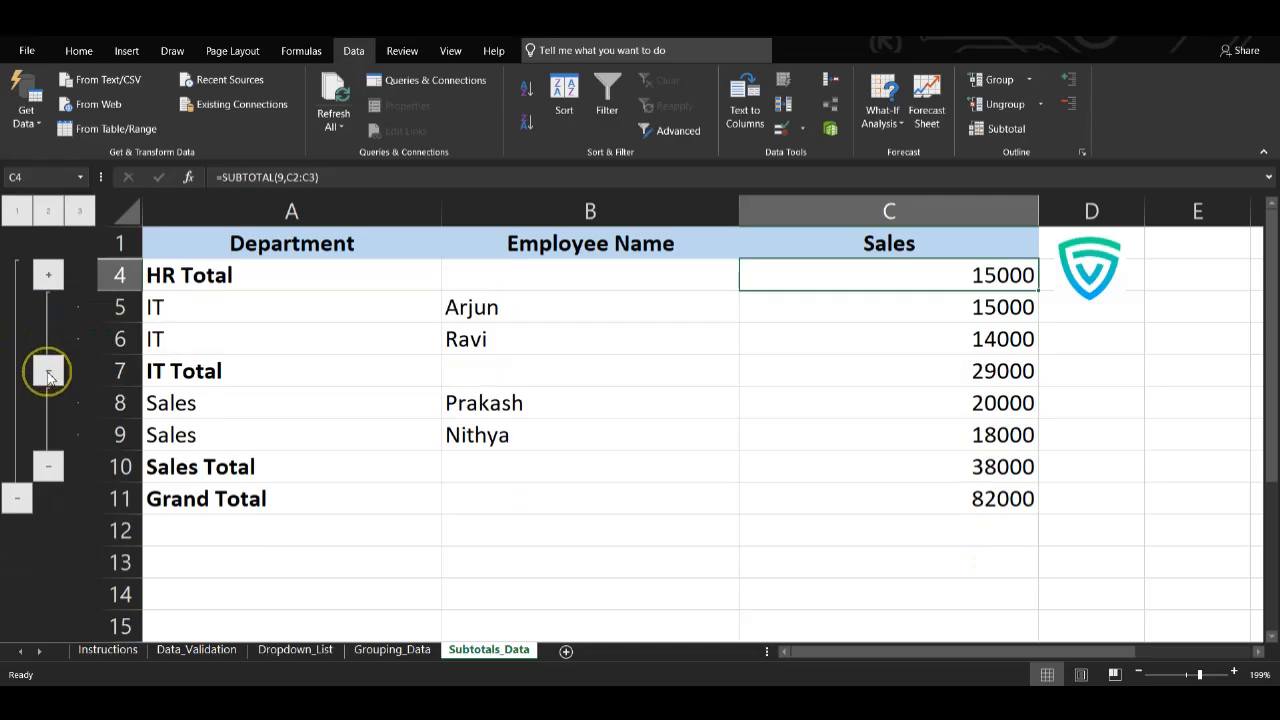
{"action": "left_click", "coordinate": [48, 373]}
{"action": "left_click", "coordinate": [47, 399]}
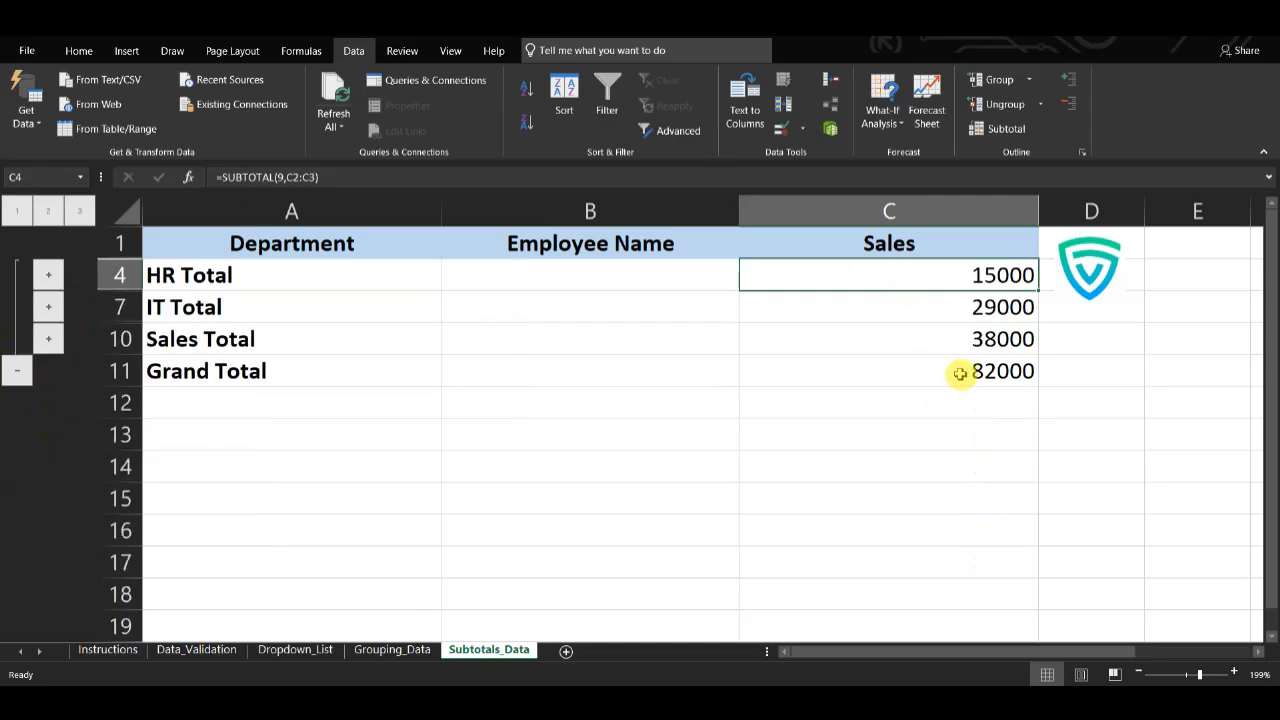
{"action": "left_click_drag", "start_coordinate": [960, 375], "coordinate": [285, 252]}
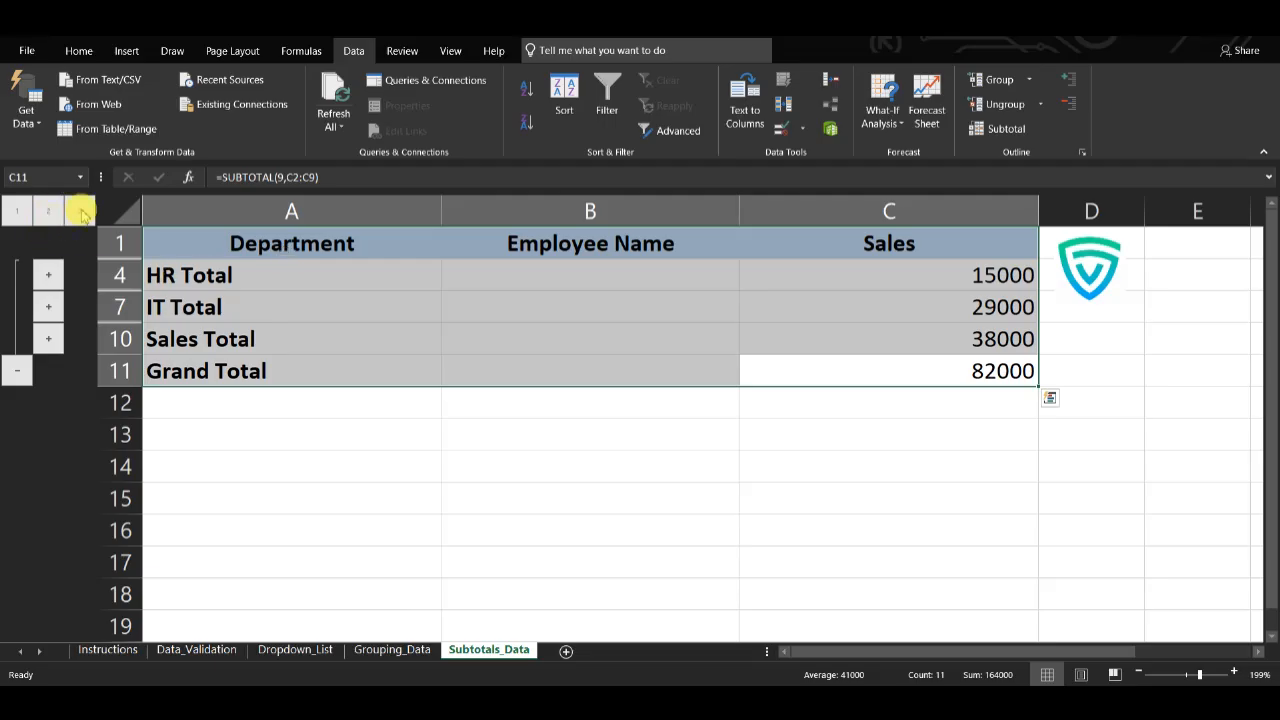
- Expand all outline levels to show the detail rows again, and return to the Instructions sheet
{"action": "left_click", "coordinate": [79, 210]}
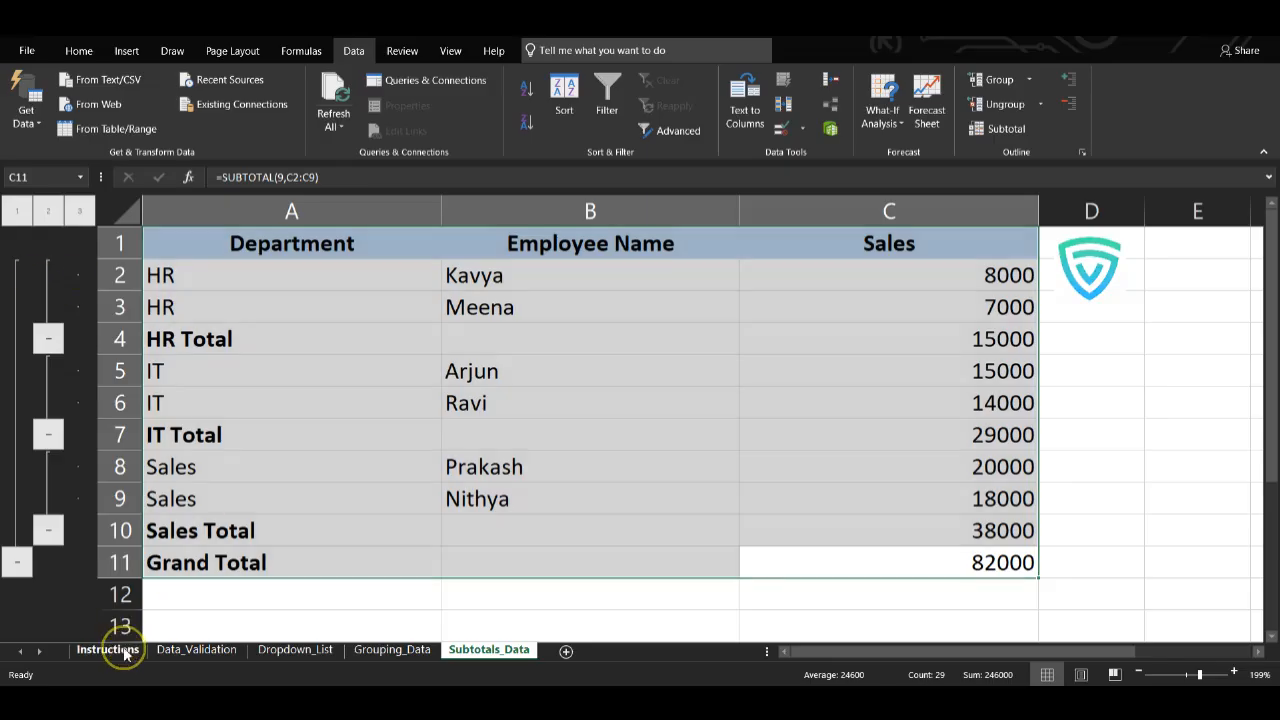
{"action": "left_click", "coordinate": [107, 650]}
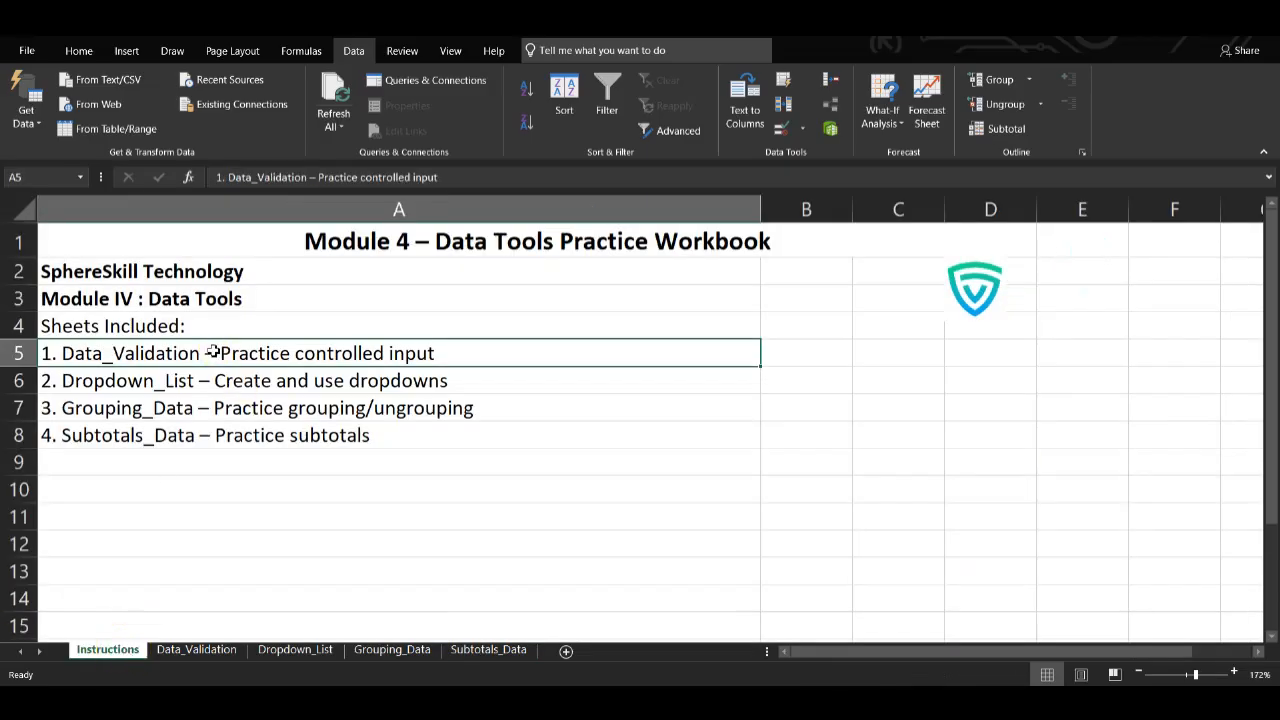